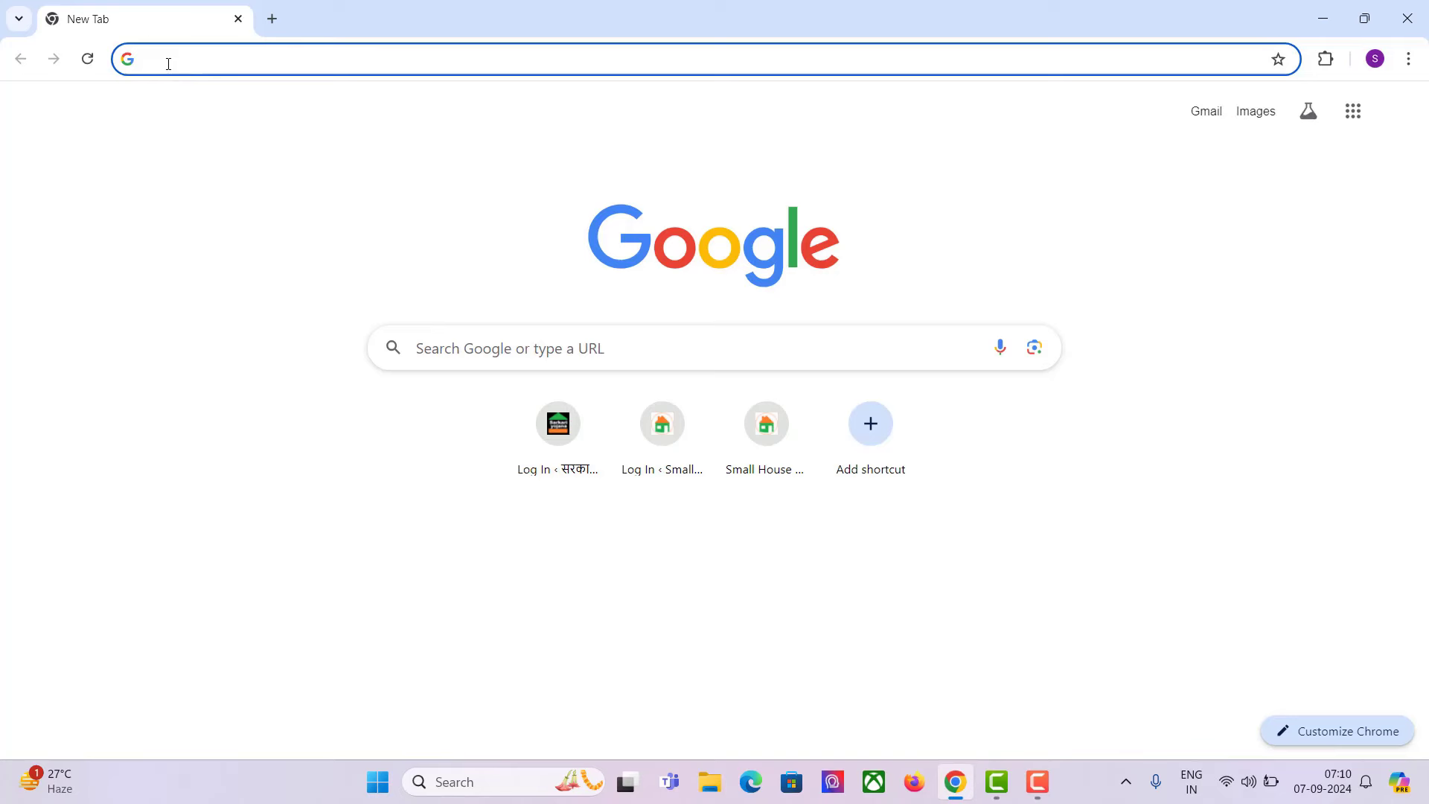
# - Search Google for "pm vishwakarma" and open the official pmvishwakarma.gov.in website from the results
pyautogui.write('pm')
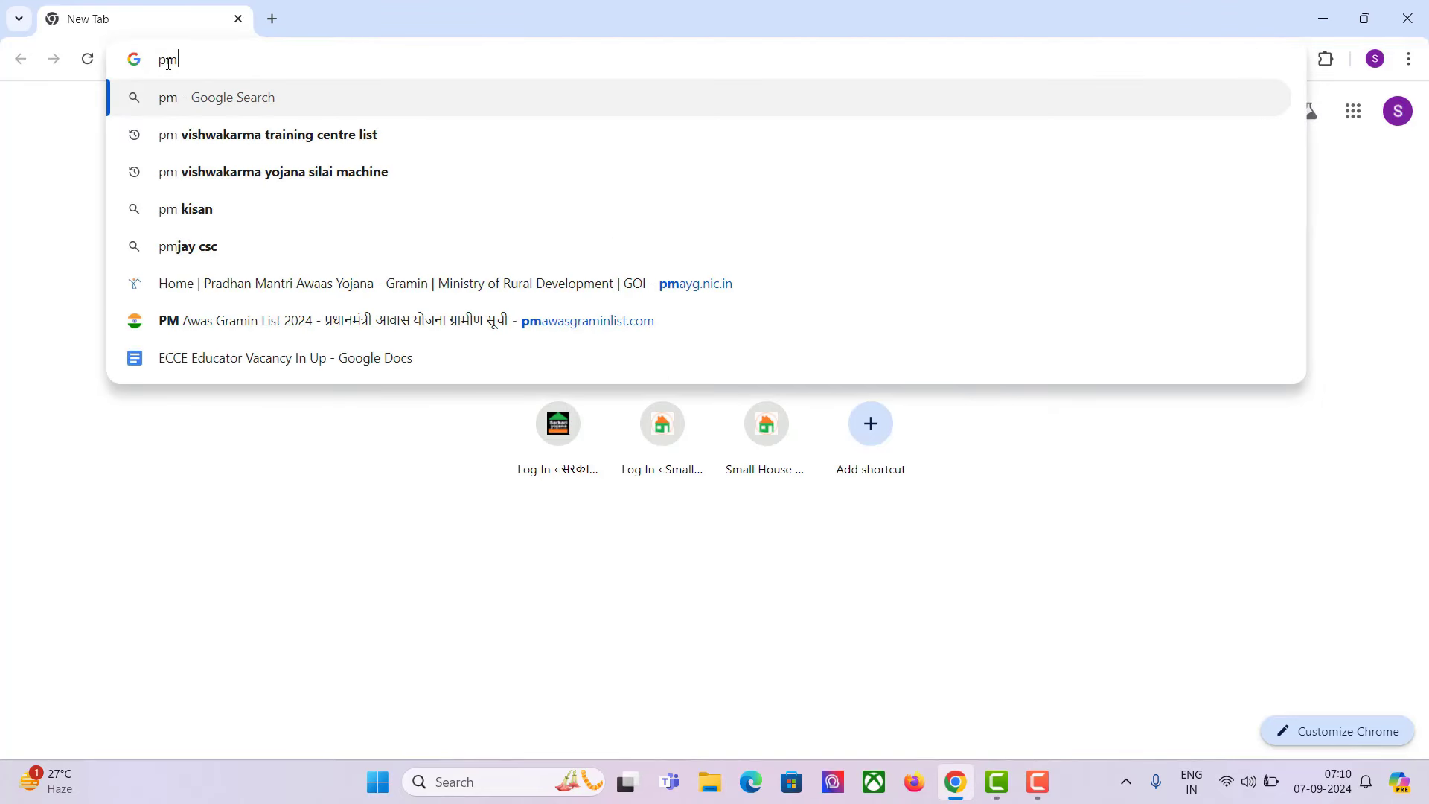
pyautogui.write(' vish')
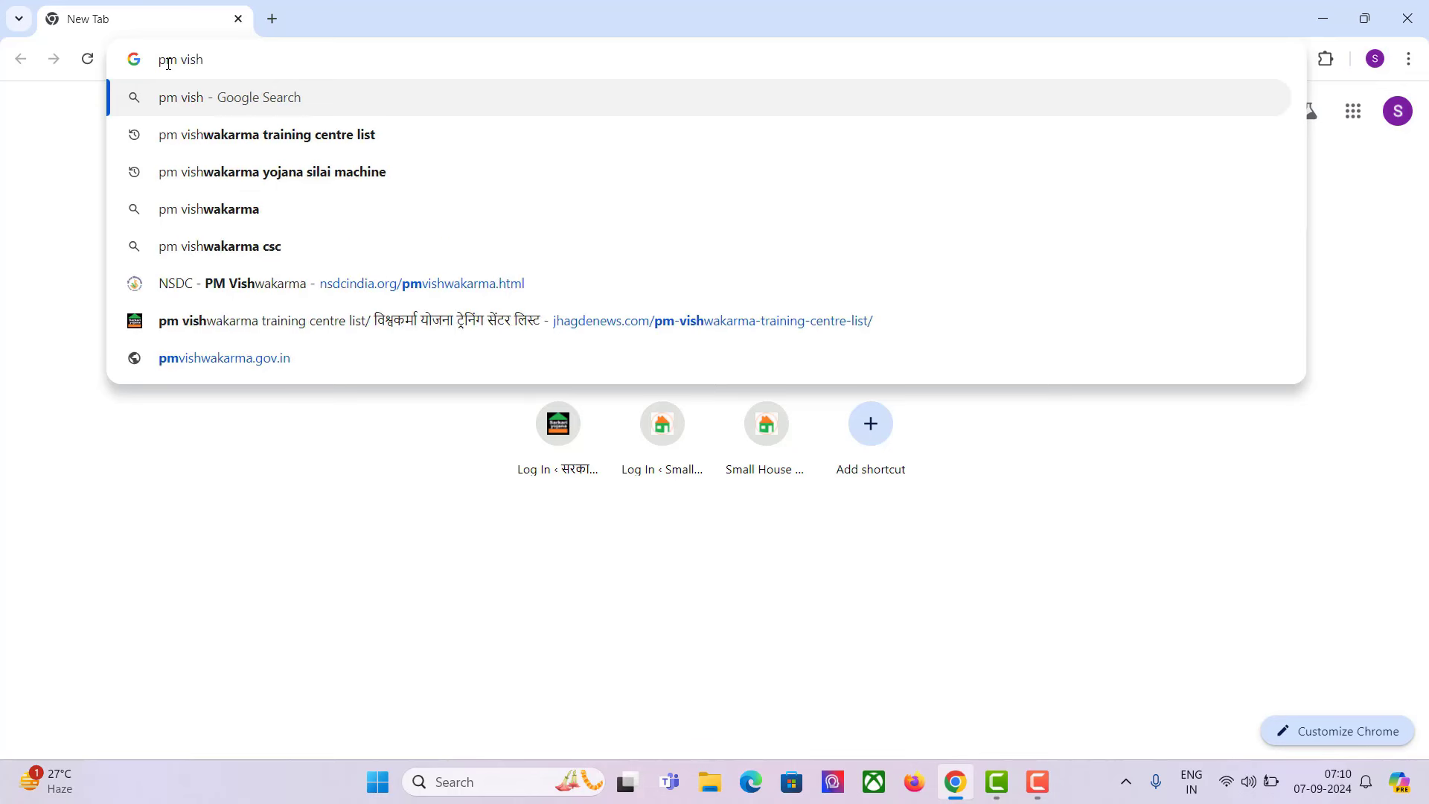
pyautogui.click(223, 217)
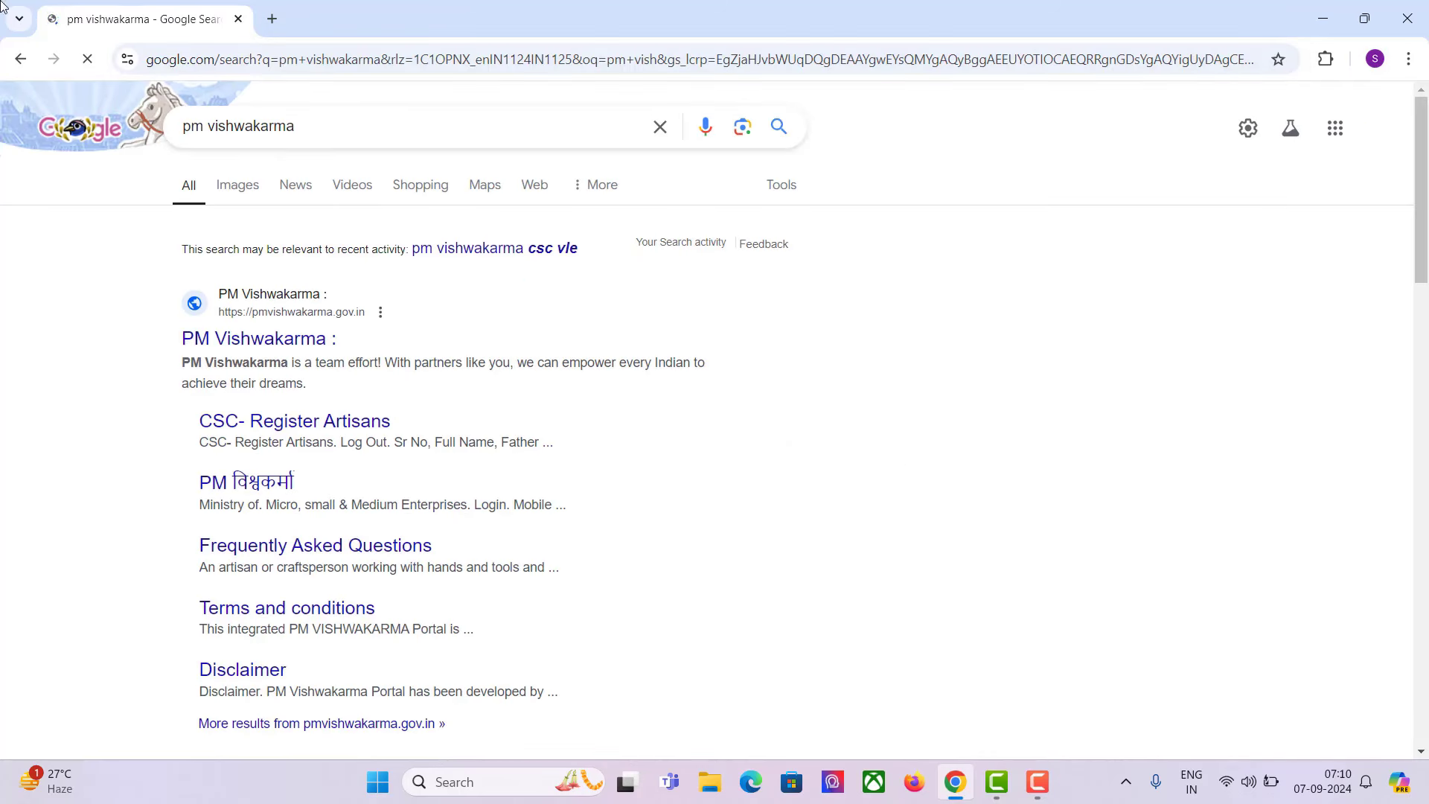
pyautogui.click(319, 341)
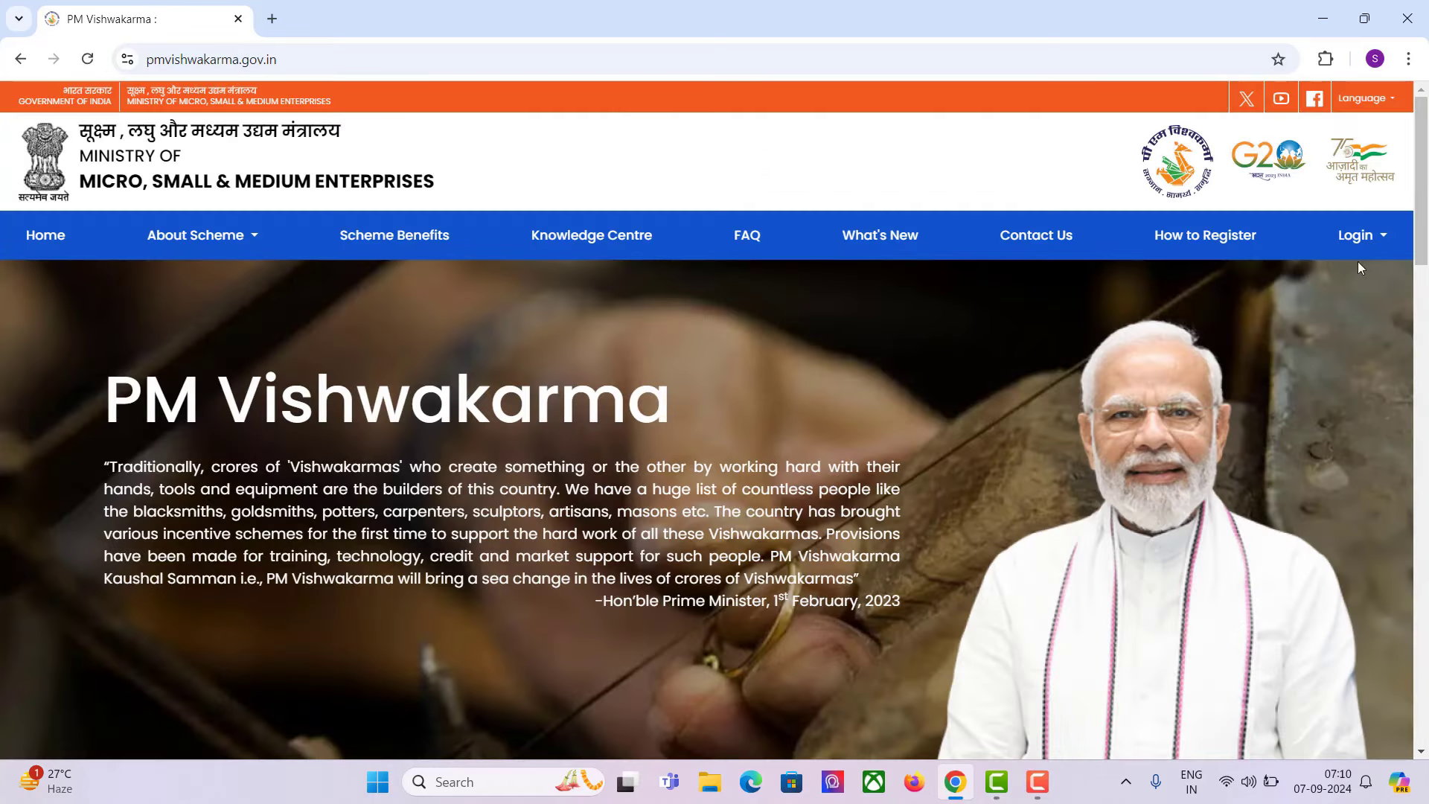
# - Open the CSC - Register Artisans login of the PM Vishwakarma portal
pyautogui.click(1357, 235)
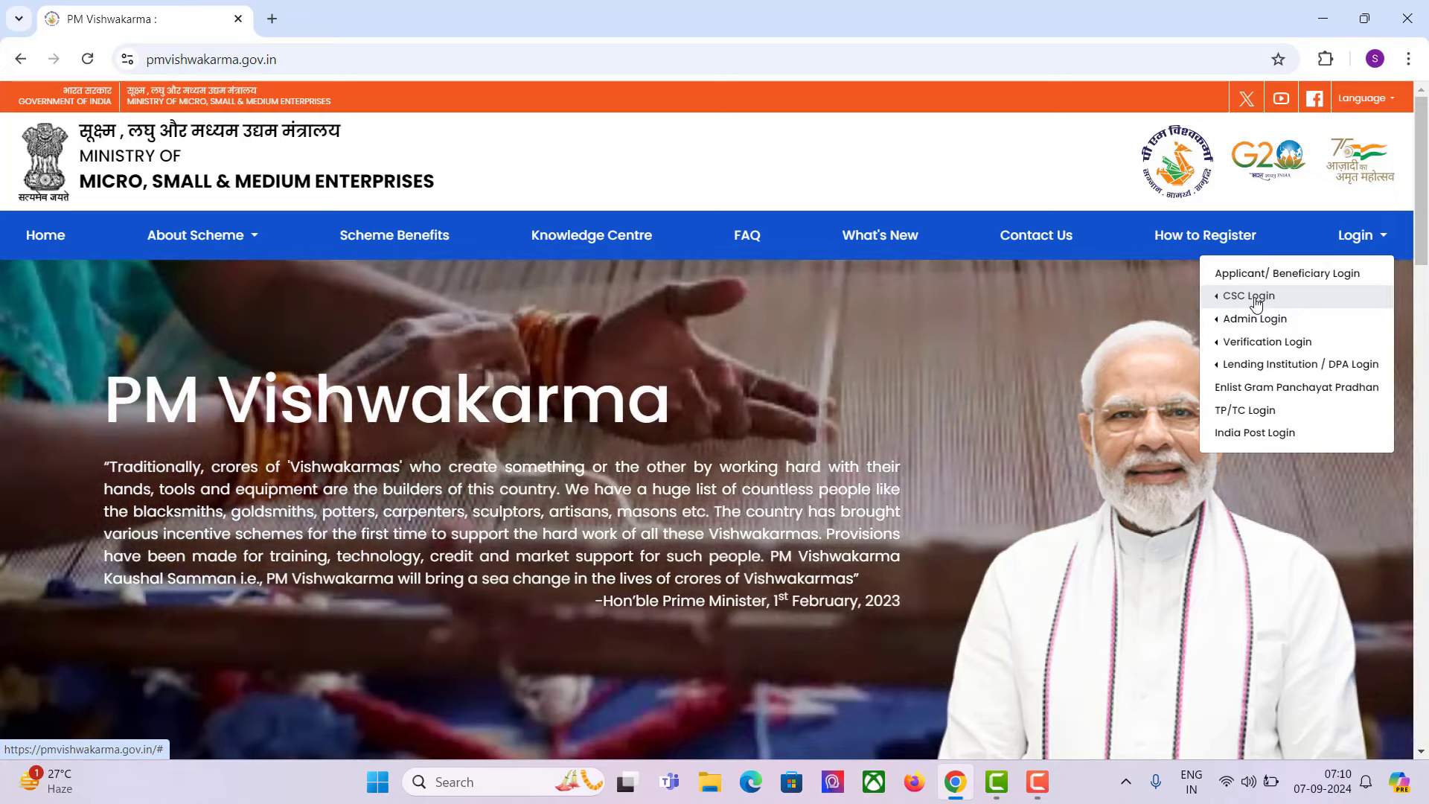
pyautogui.click(1256, 298)
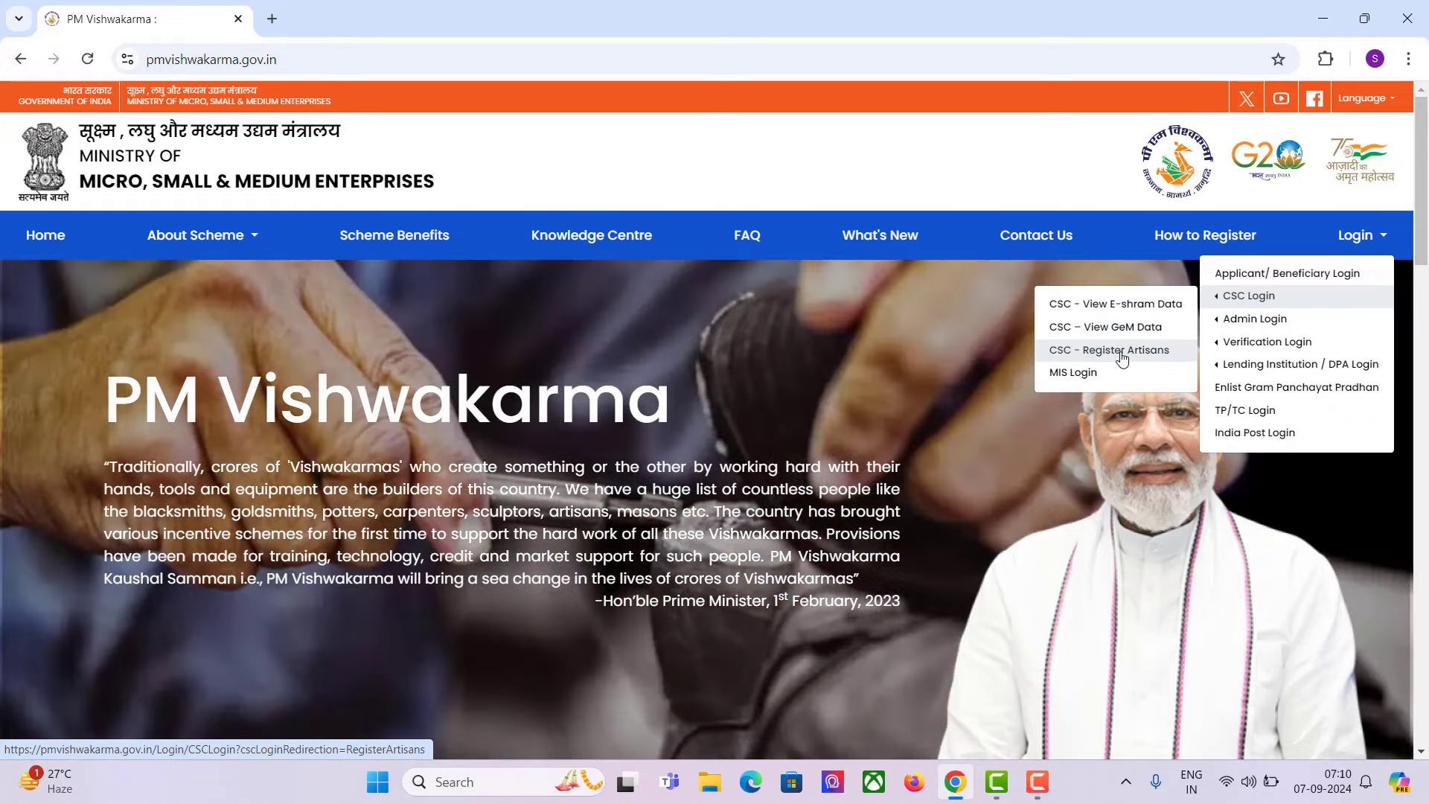
pyautogui.click(1122, 351)
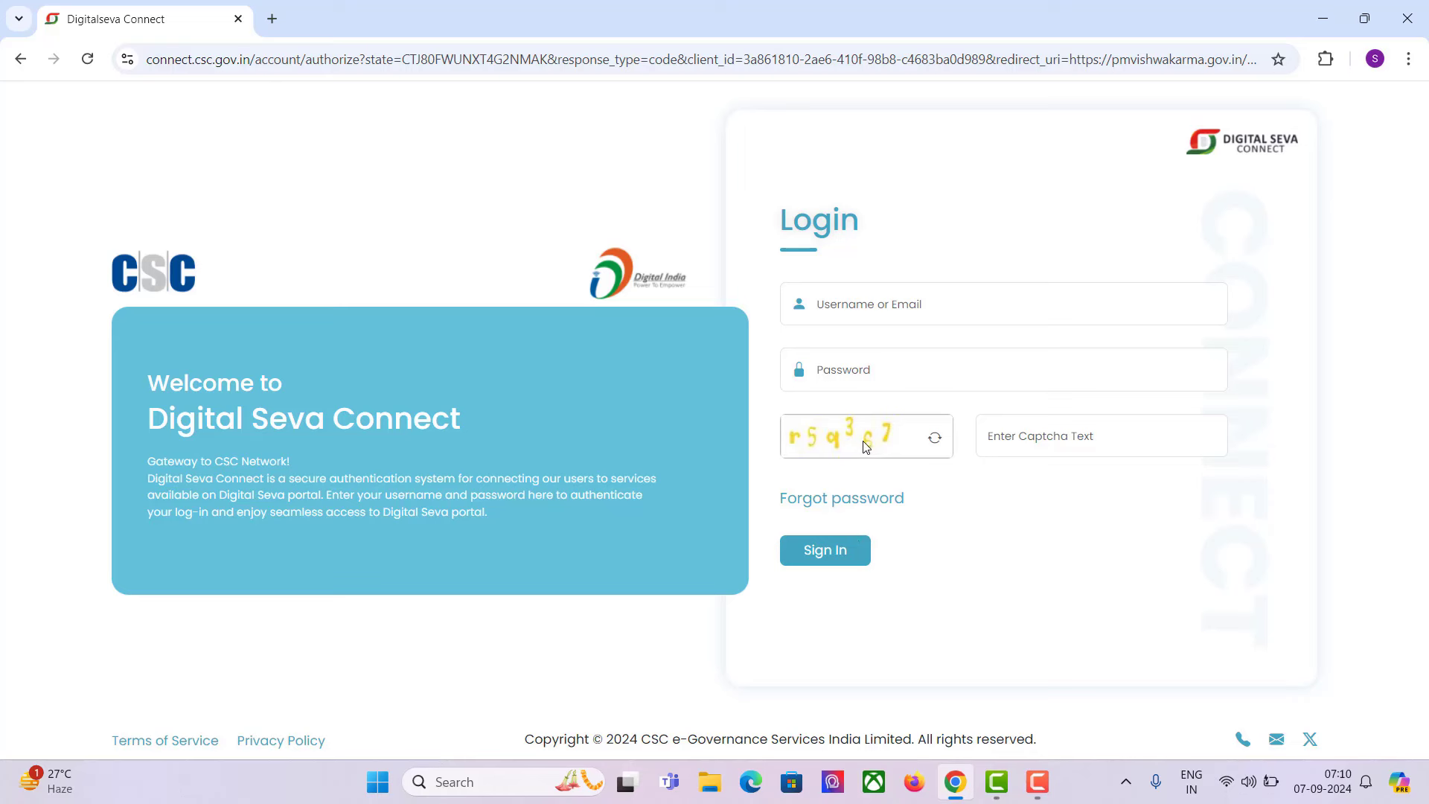
pyautogui.click(1038, 781)
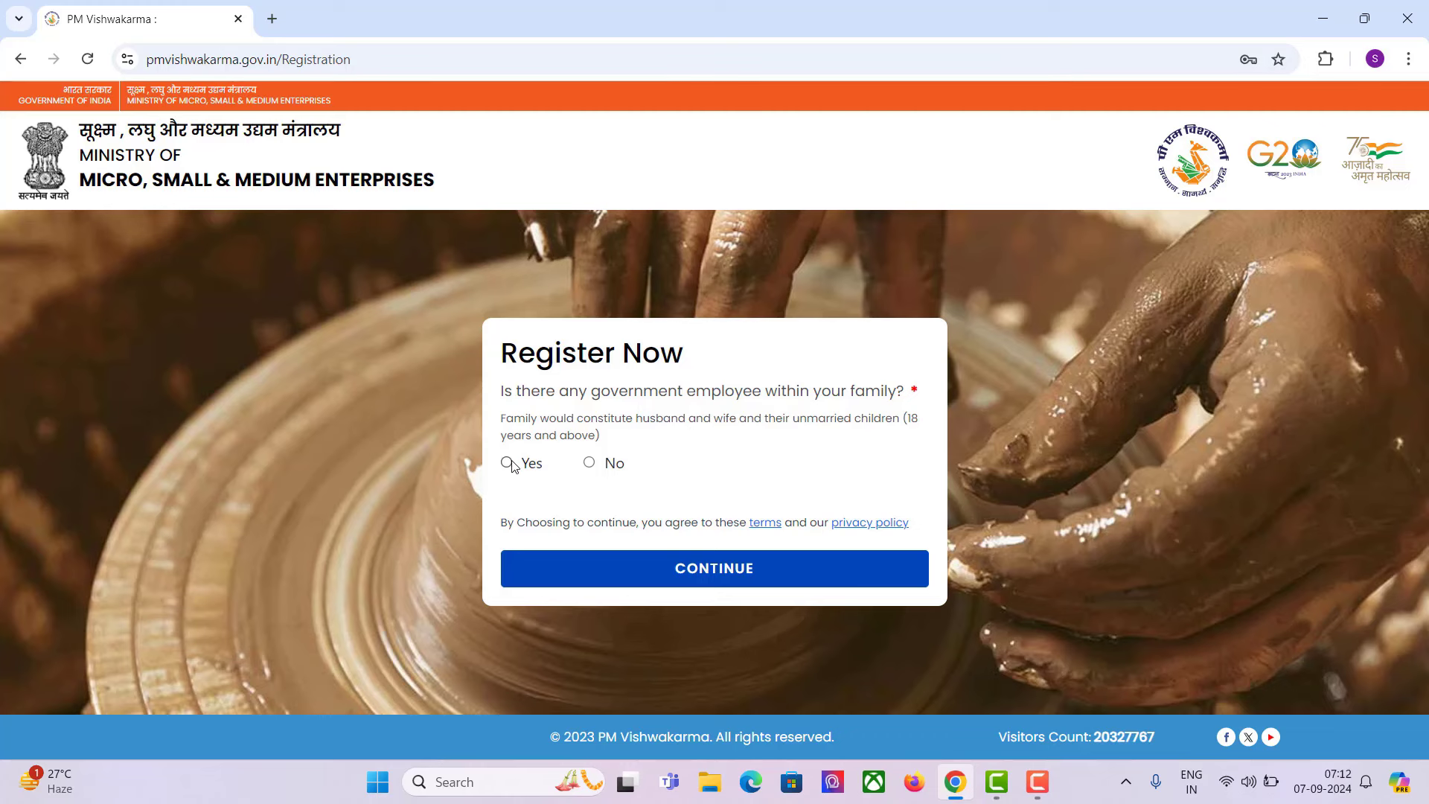
# - Answer No to the government-employee and credit/loan questions of the registration and continue
pyautogui.click(590, 462)
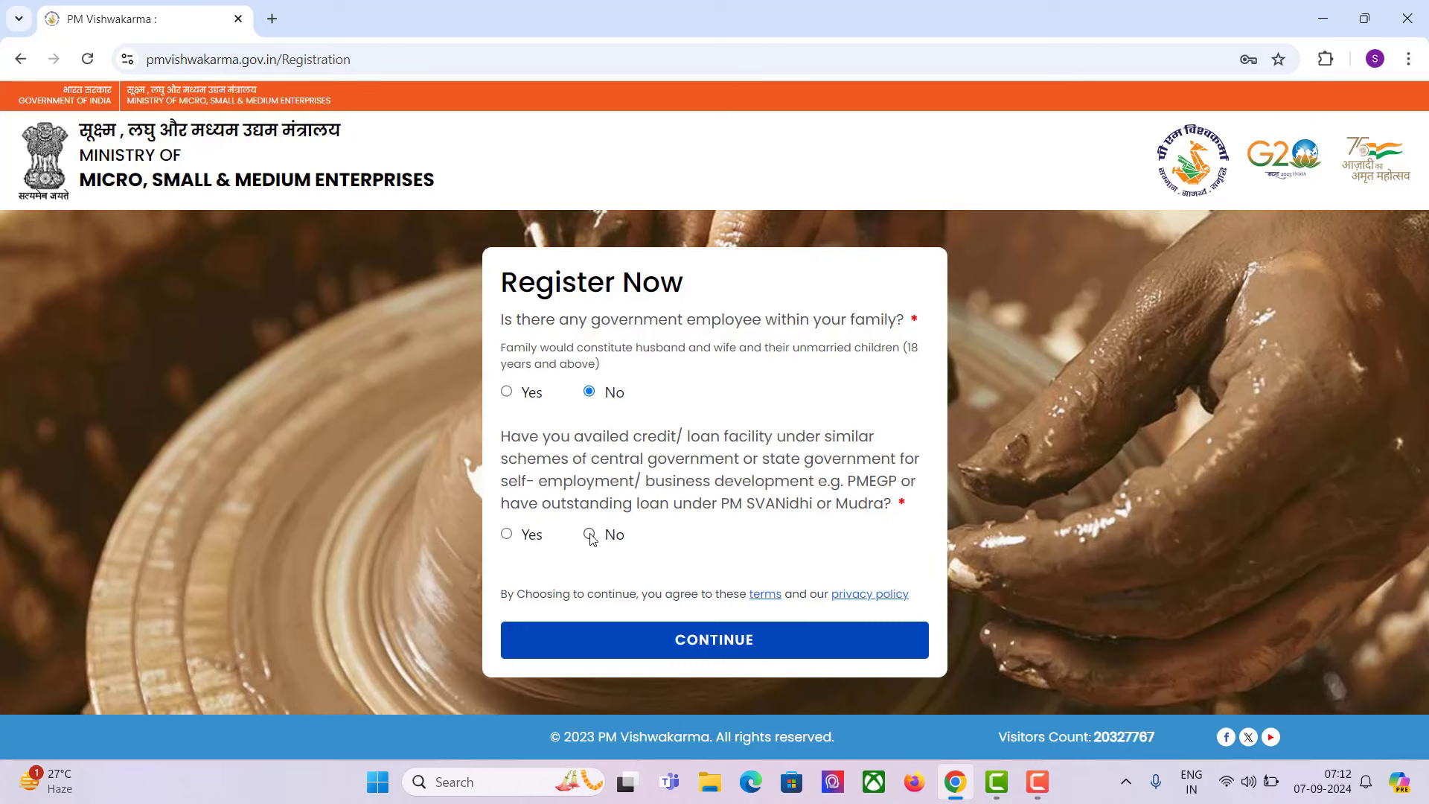
pyautogui.click(726, 651)
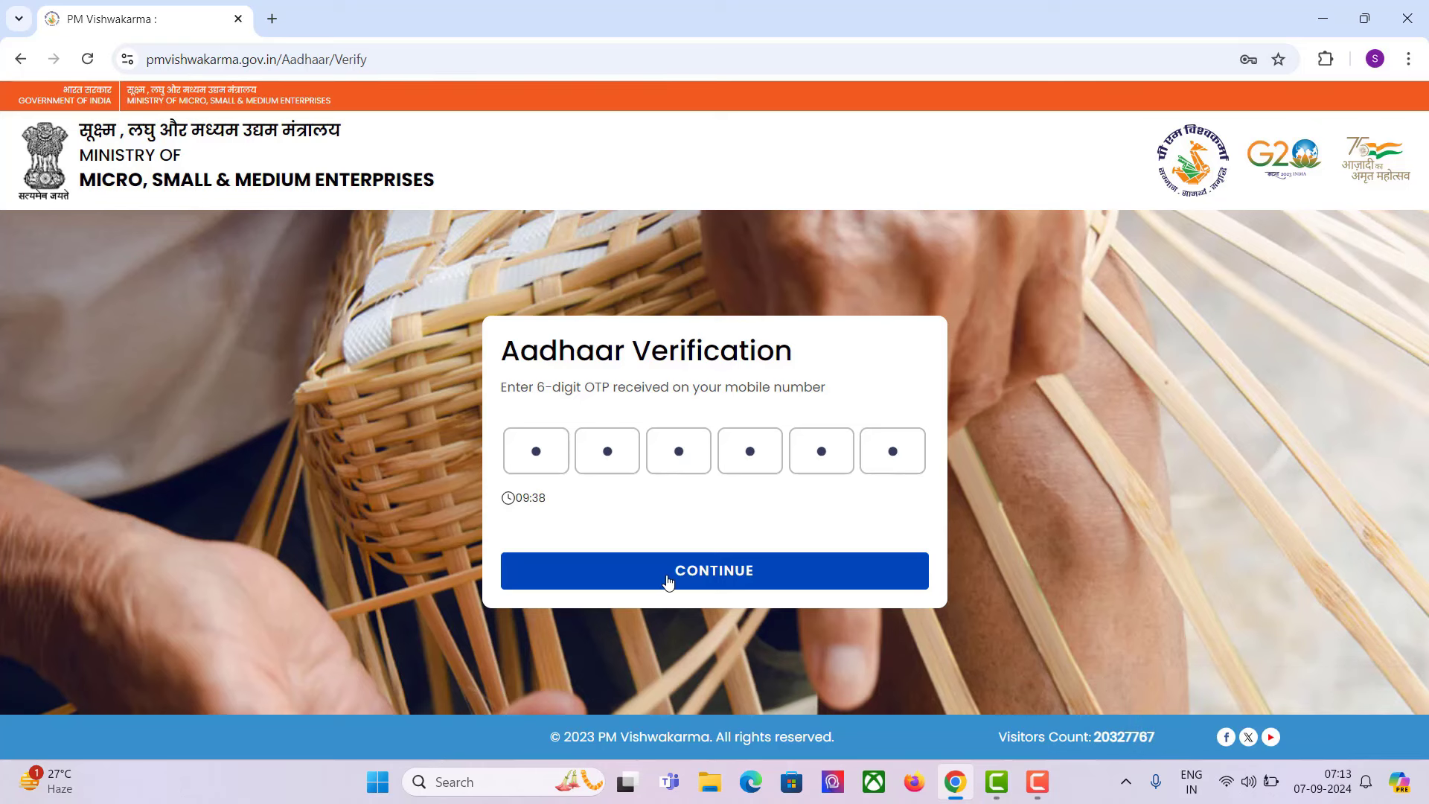
# - Submit the entered OTP for verification and accept the privacy policy and terms consent for Aadhaar verification
pyautogui.click(667, 578)
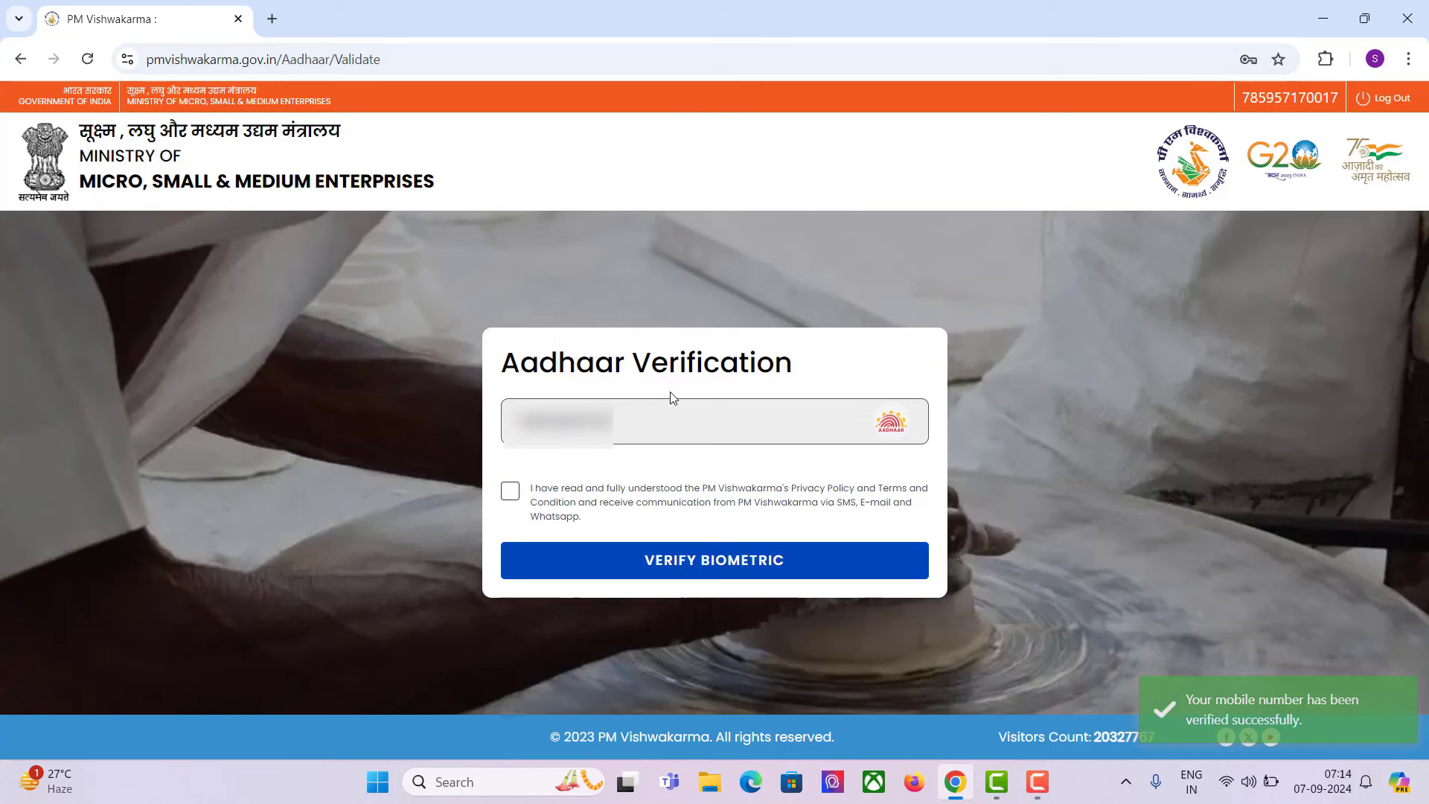
pyautogui.click(510, 491)
pyautogui.click(1052, 770)
pyautogui.click(1354, 703)
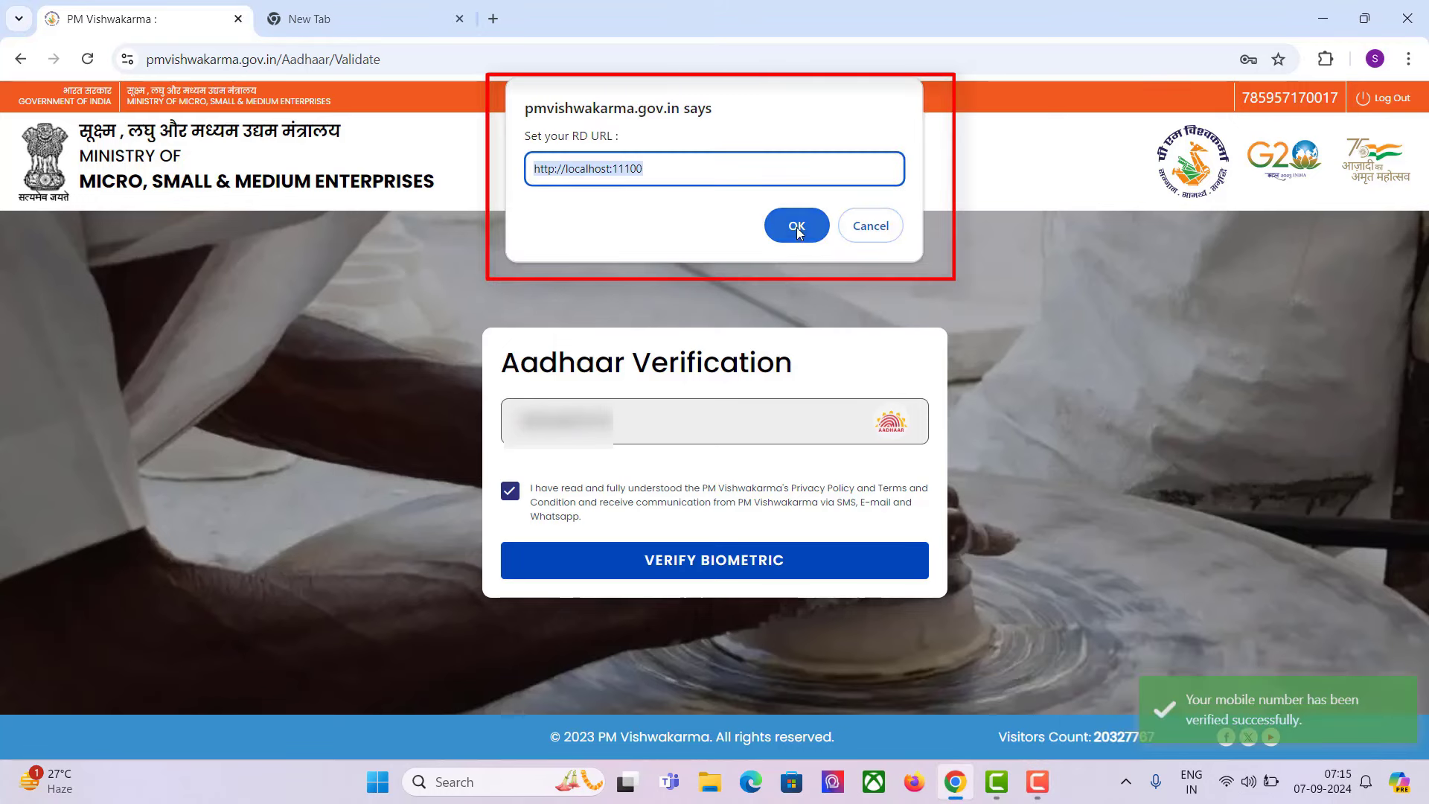
pyautogui.click(796, 225)
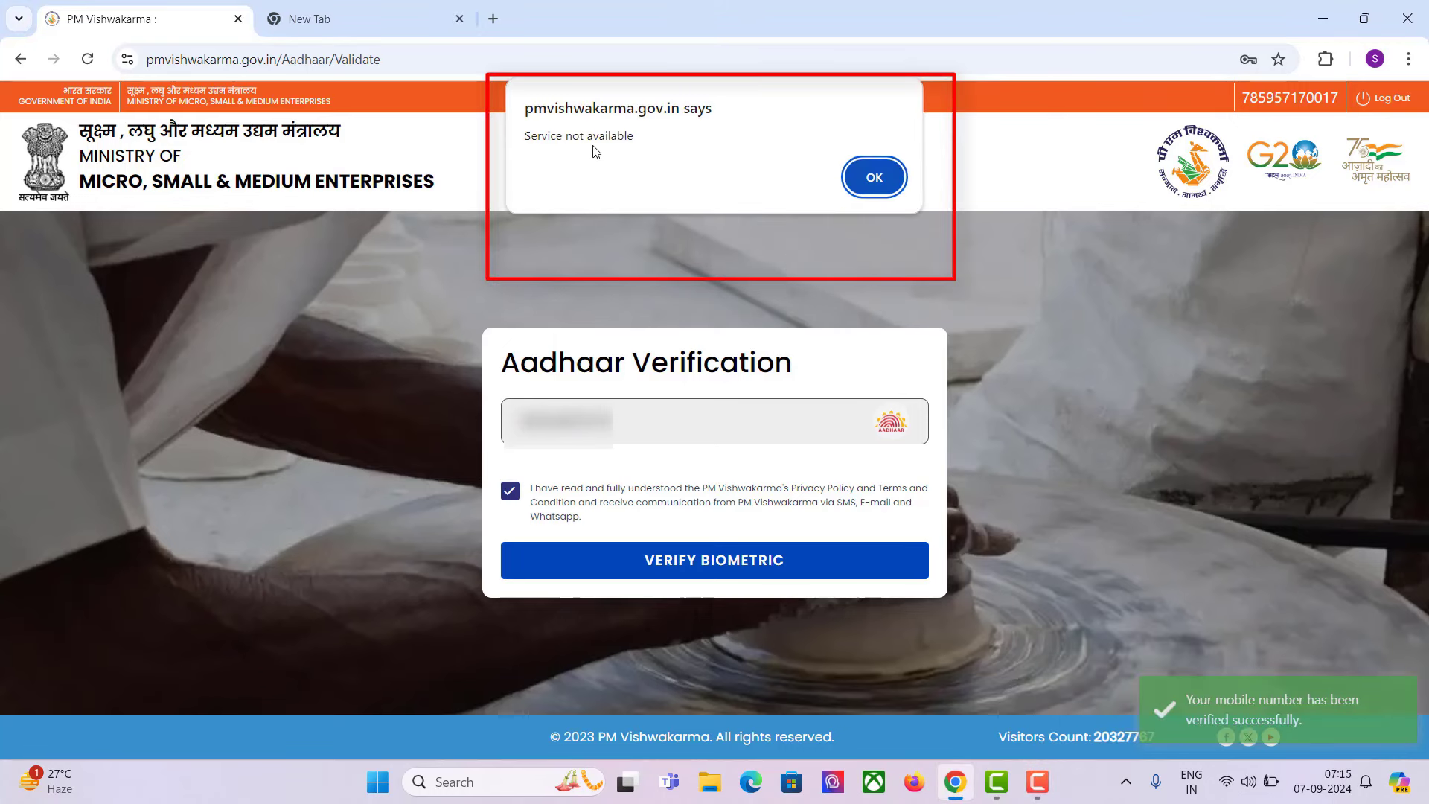
pyautogui.click(874, 178)
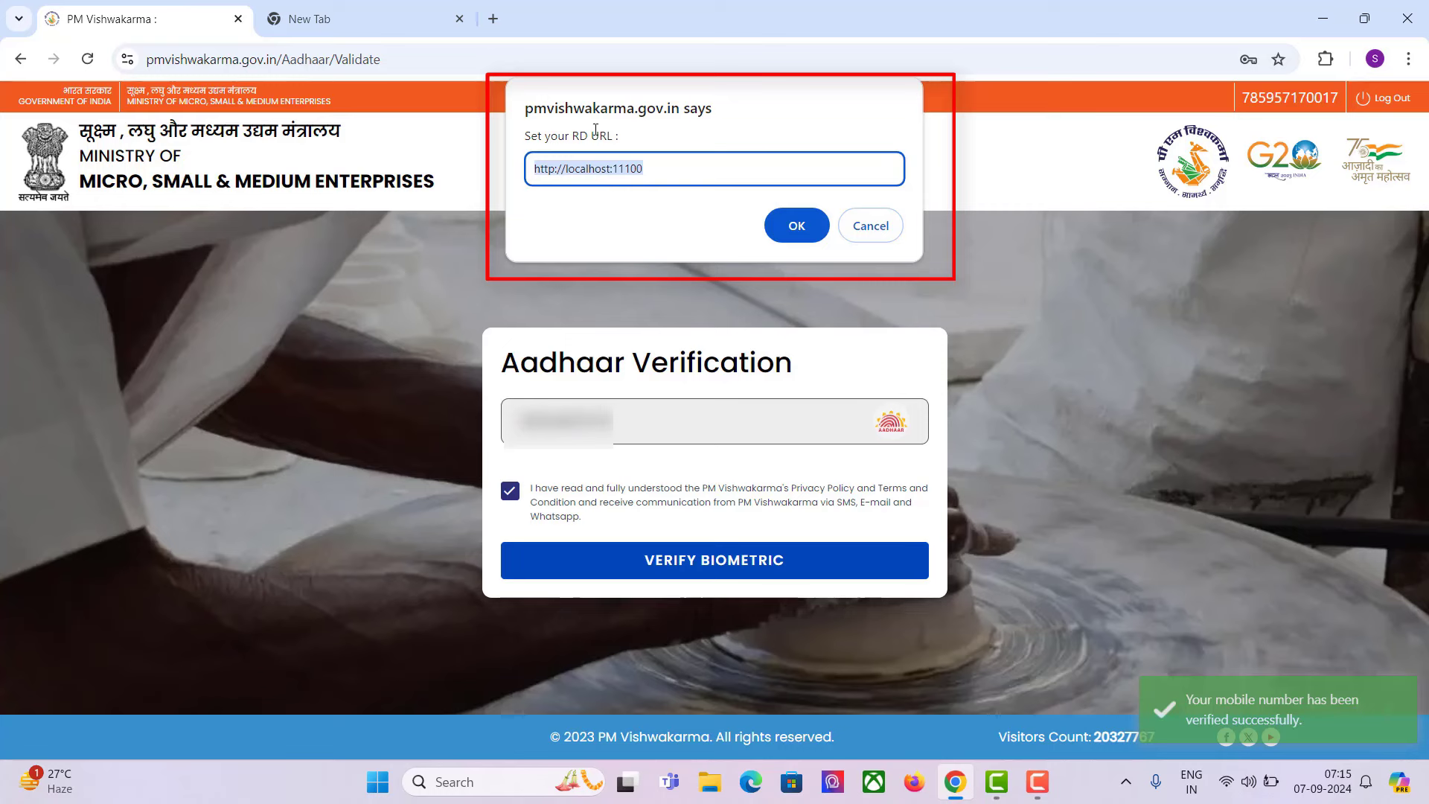
pyautogui.click(799, 226)
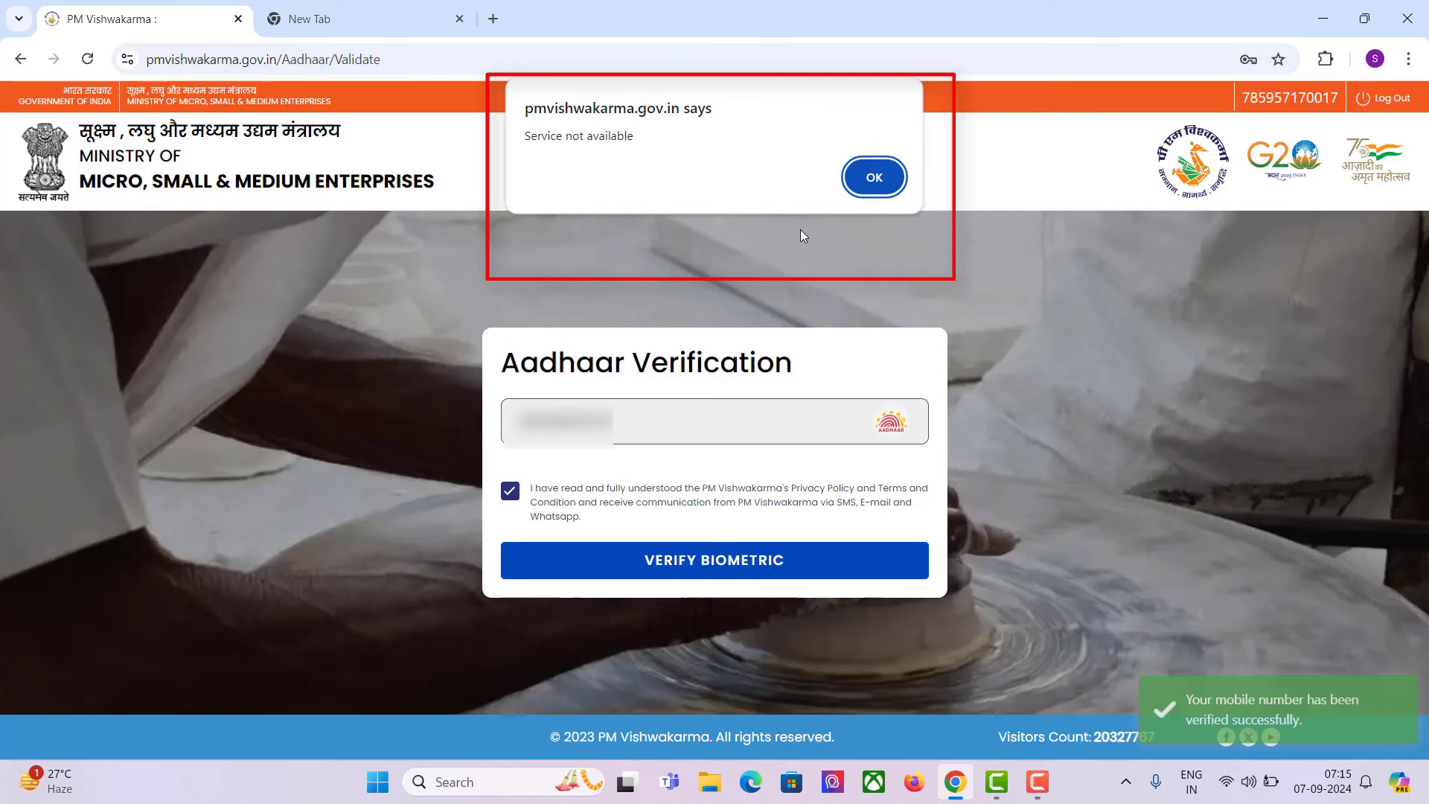
pyautogui.click(891, 185)
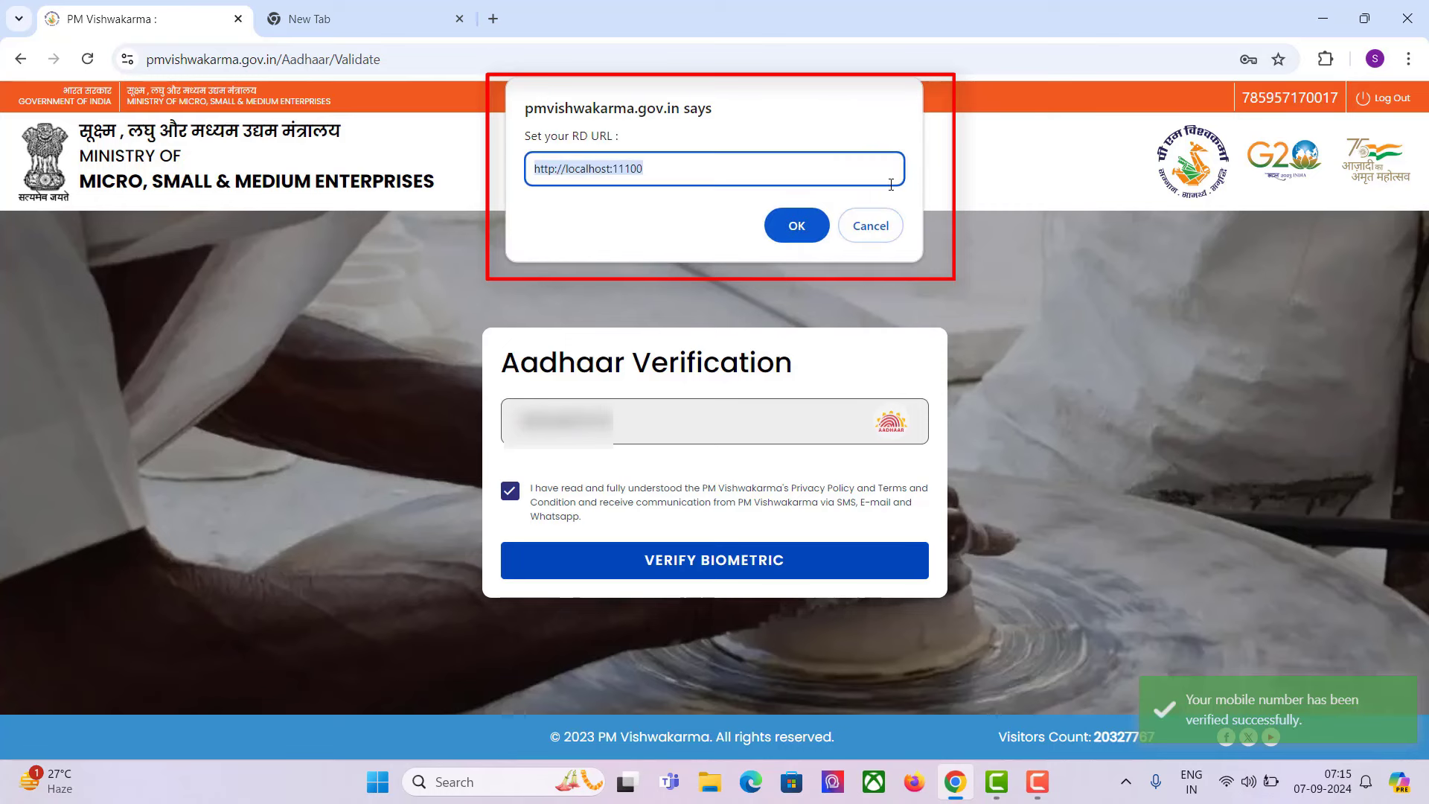
pyautogui.click(815, 223)
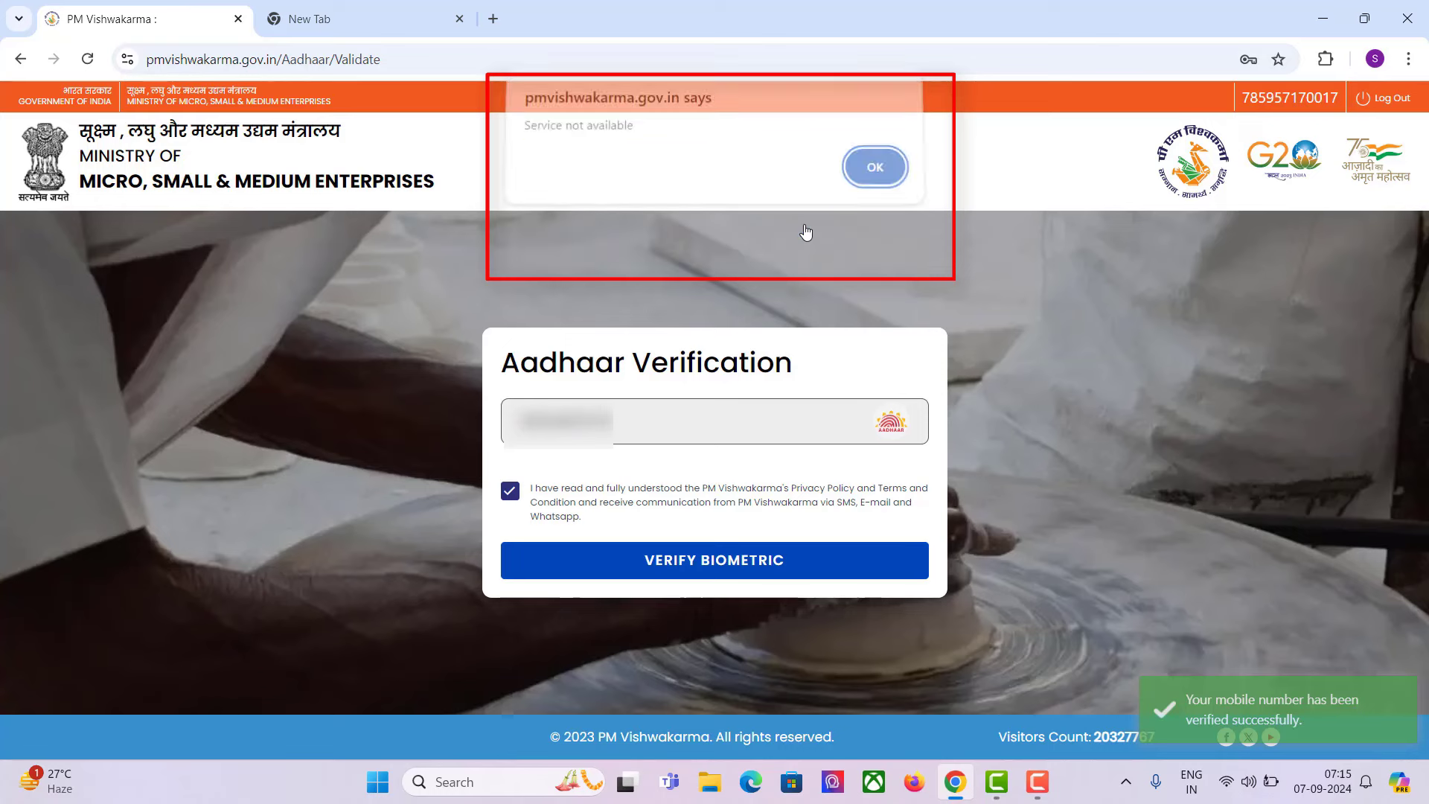
pyautogui.click(860, 182)
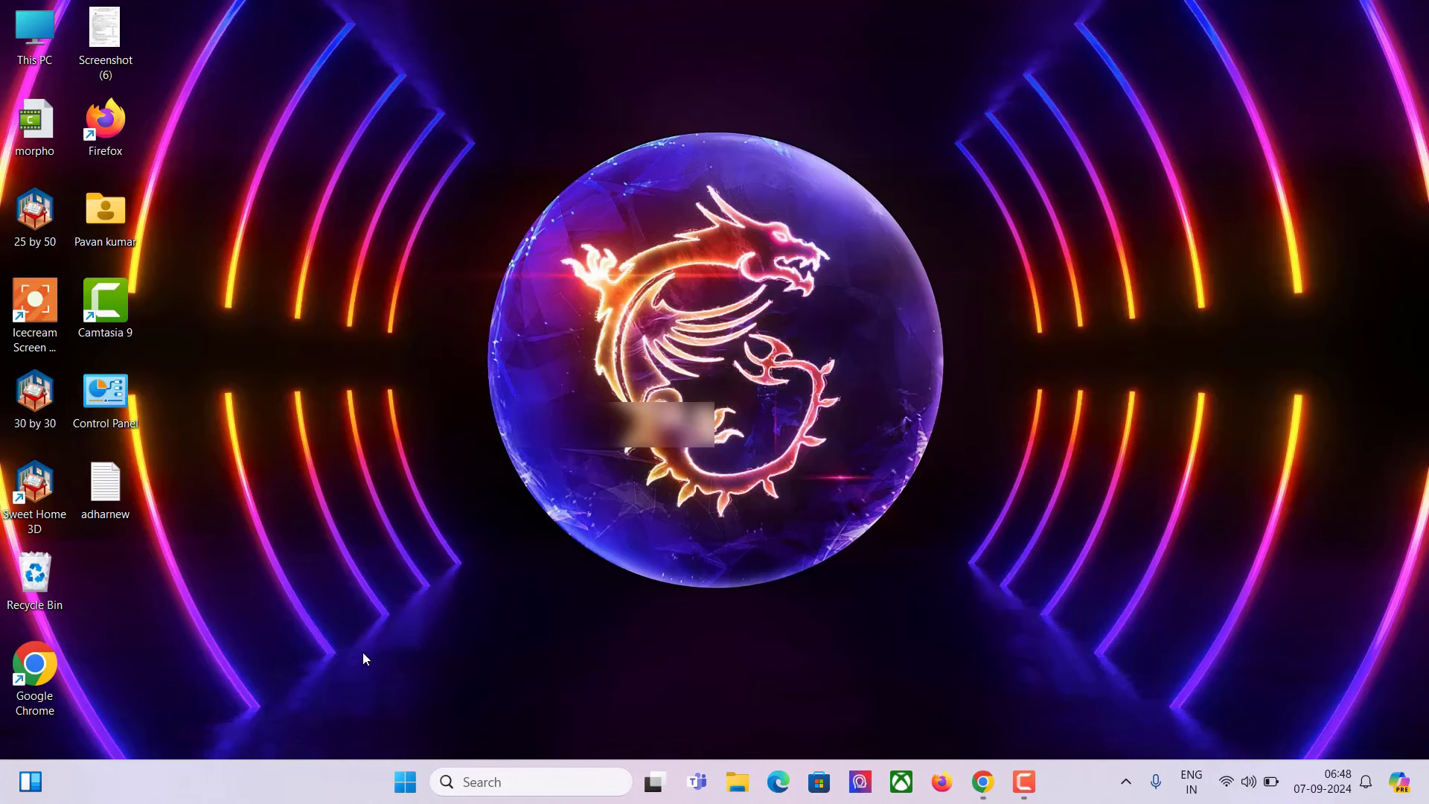
# - Switch to Control Panel through a Windows search and open the list of programs that can be uninstalled
pyautogui.click(526, 780)
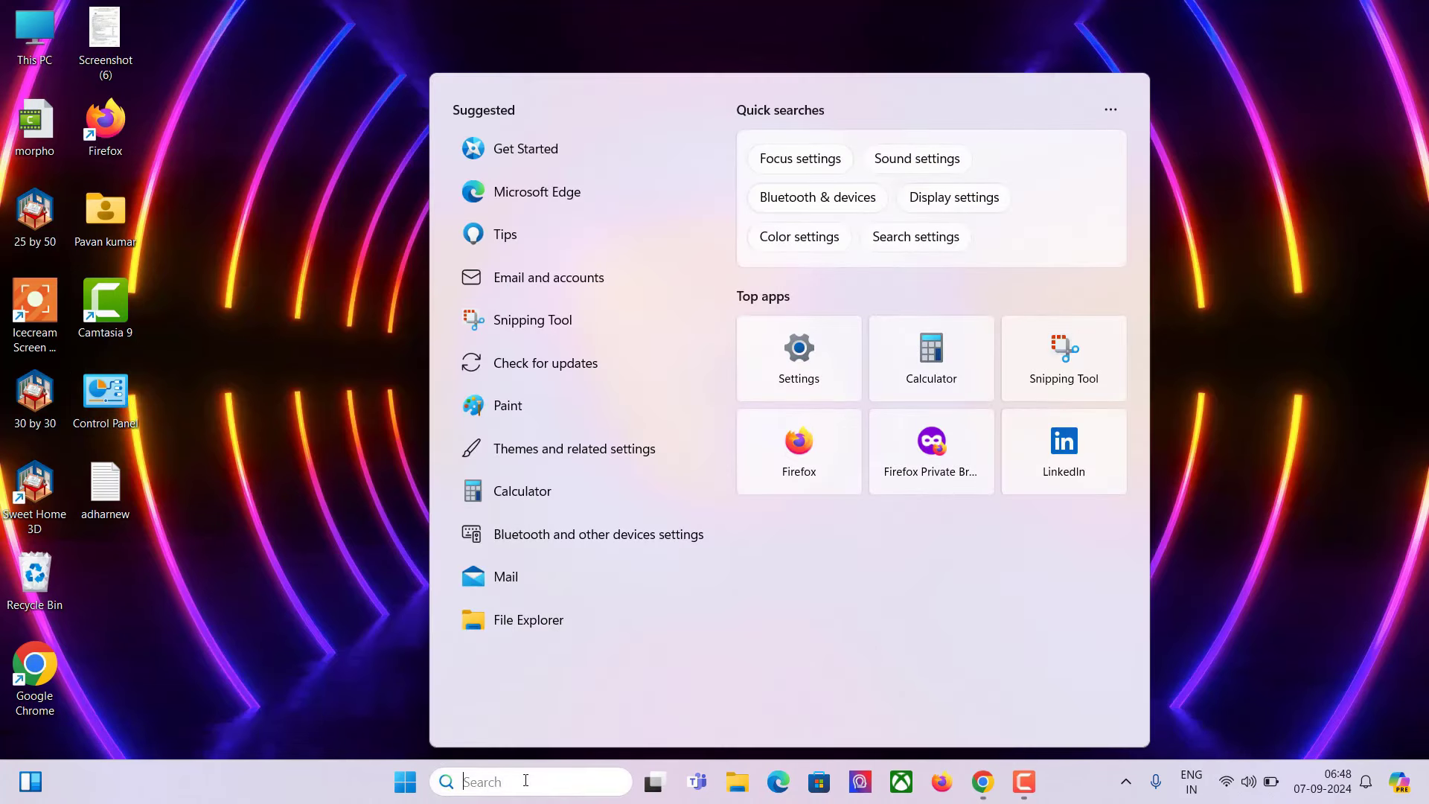
pyautogui.write('control Panel')
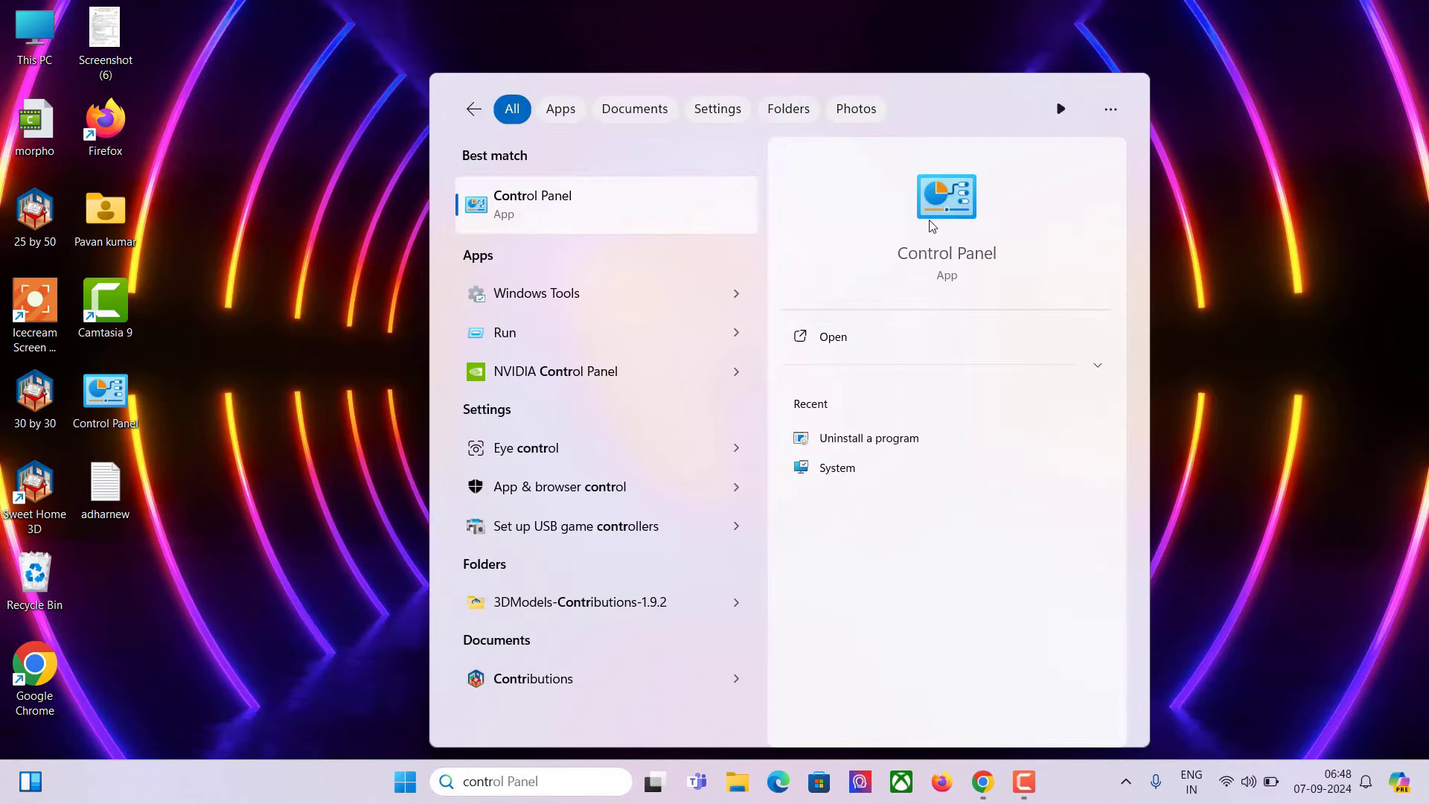
pyautogui.click(830, 336)
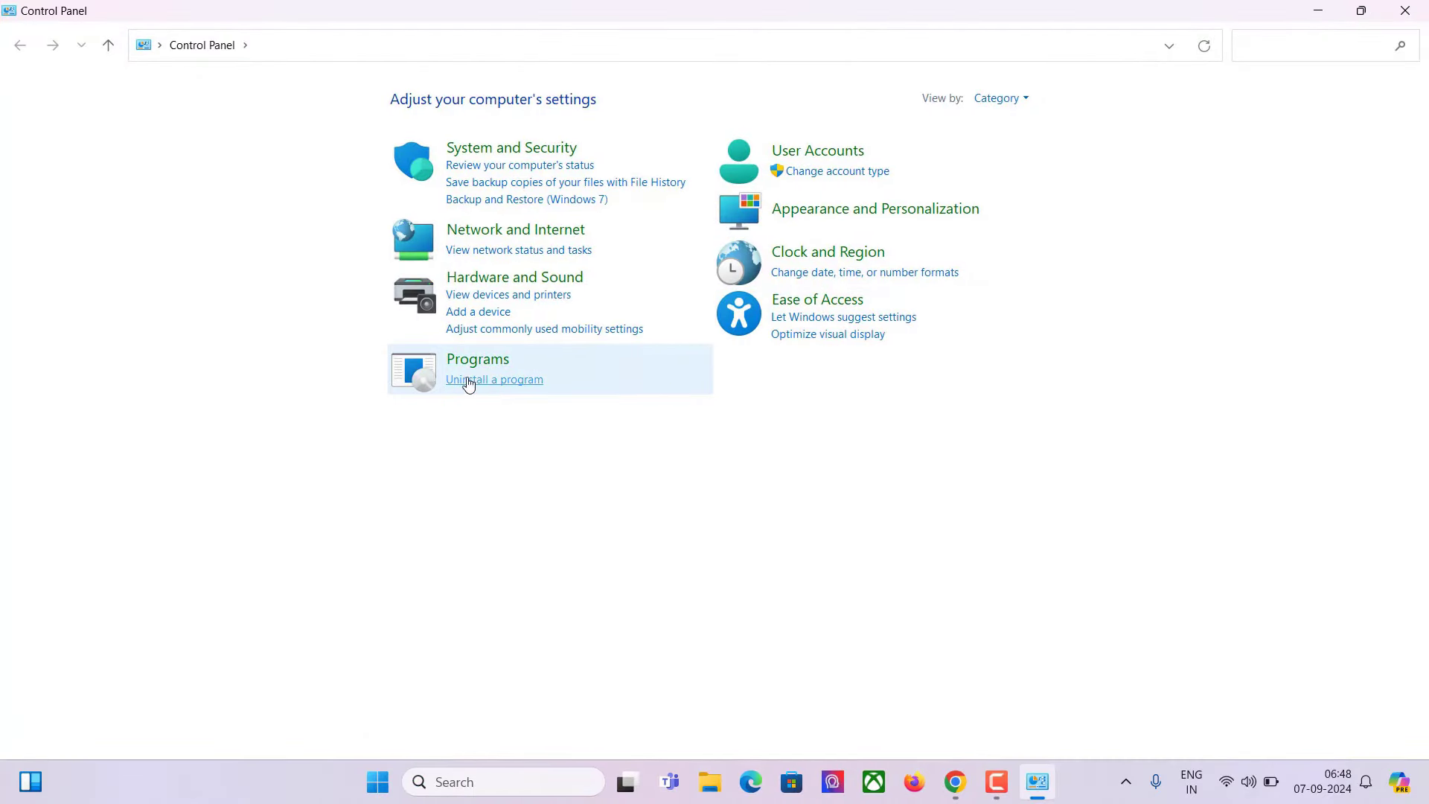
pyautogui.click(494, 383)
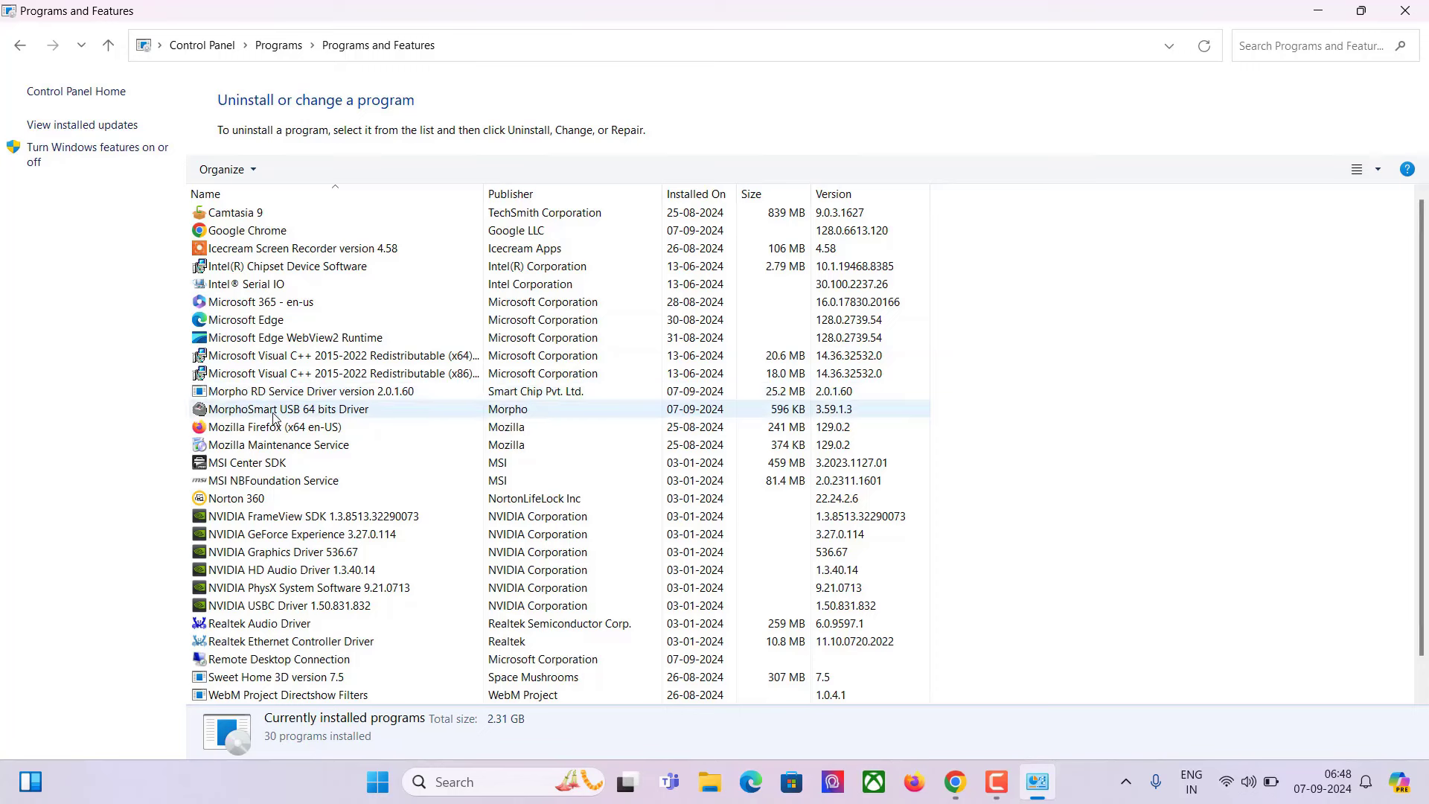
# - Uninstall Morpho RD Service Driver version 2.0.1.60, confirming the removal and closing the completion message
pyautogui.click(314, 393)
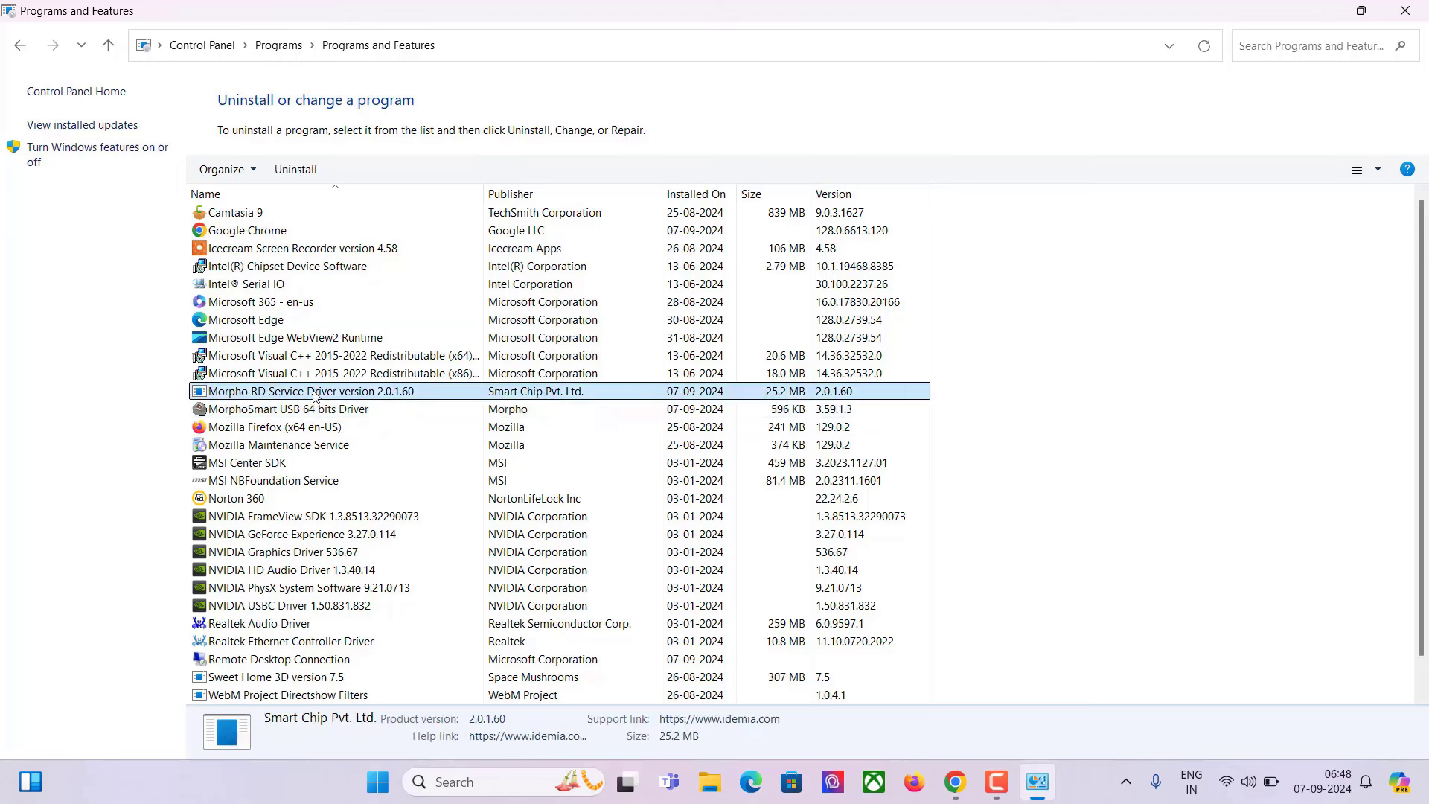
pyautogui.rightClick(313, 395)
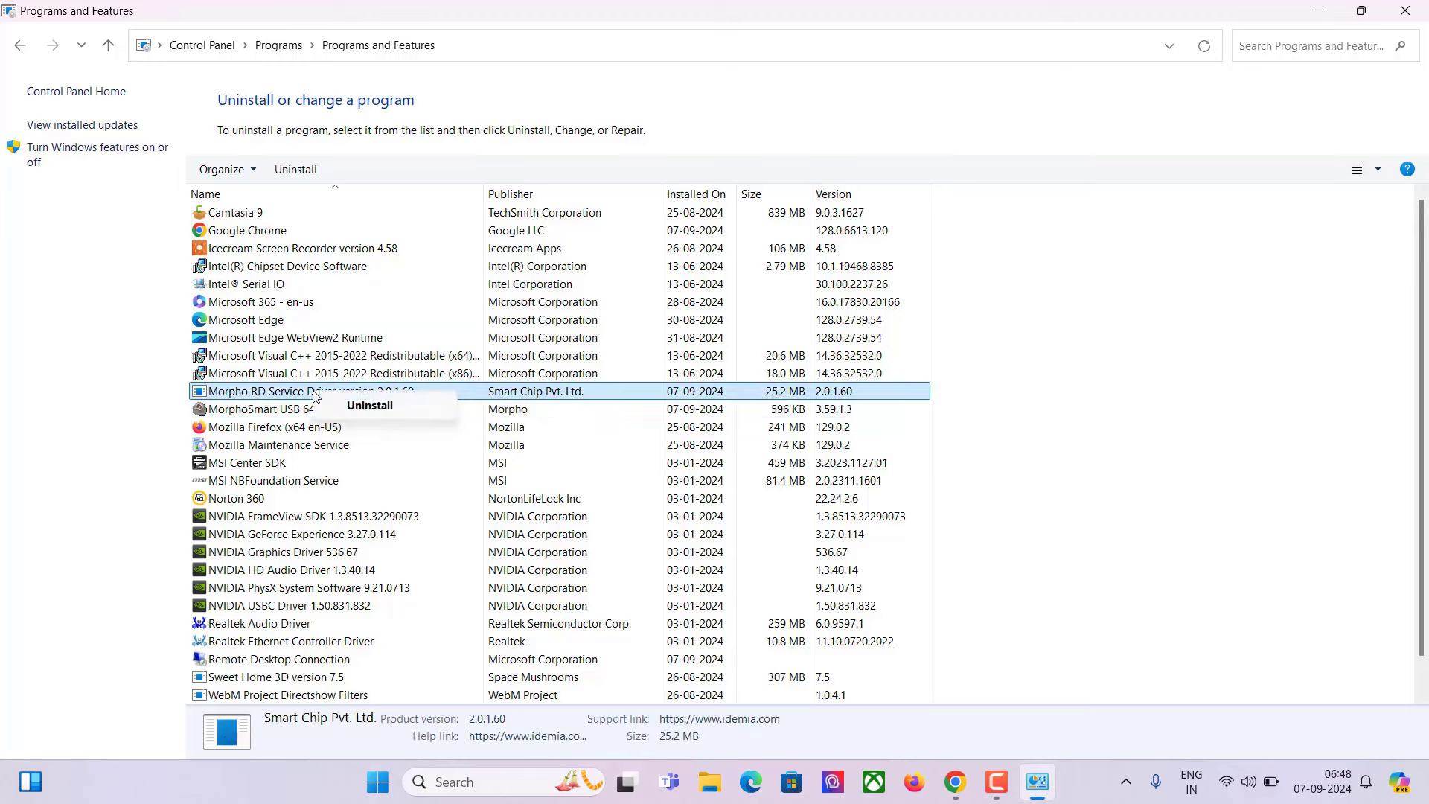
pyautogui.click(366, 408)
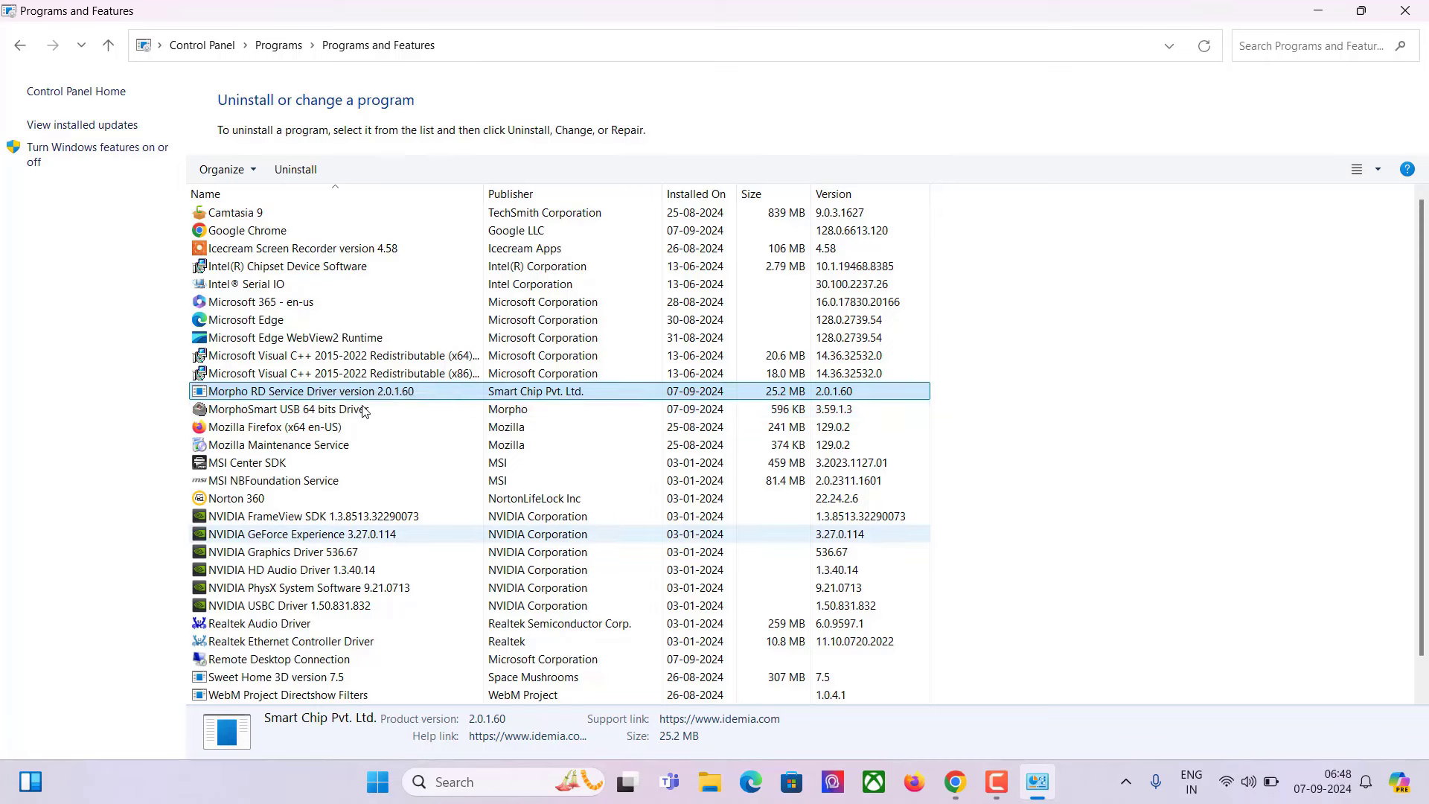
pyautogui.click(782, 457)
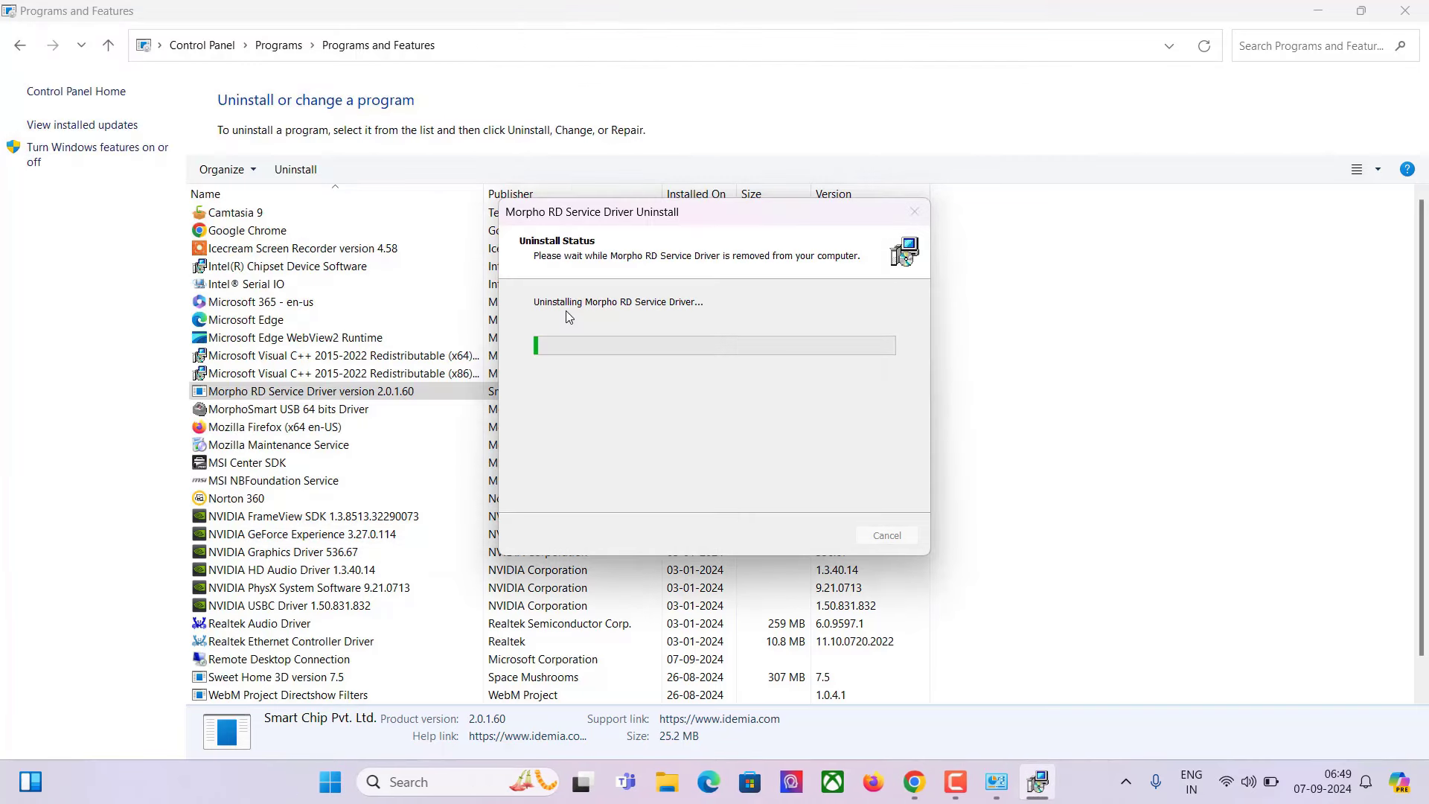
pyautogui.click(854, 455)
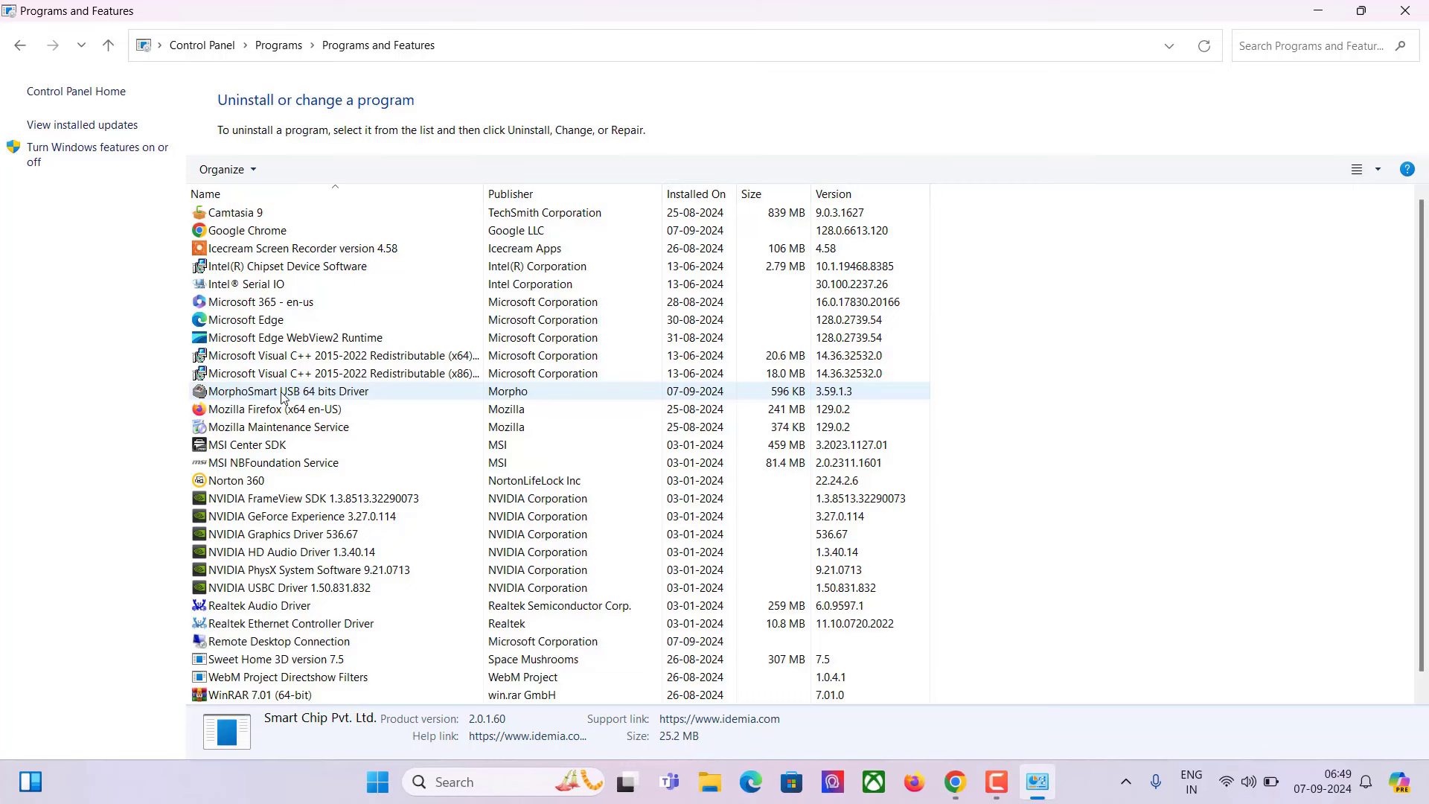
# - Uninstall the MorphoSmart USB 64 bits Driver, confirm its removal and close the installed programs window
pyautogui.click(296, 396)
pyautogui.rightClick(295, 397)
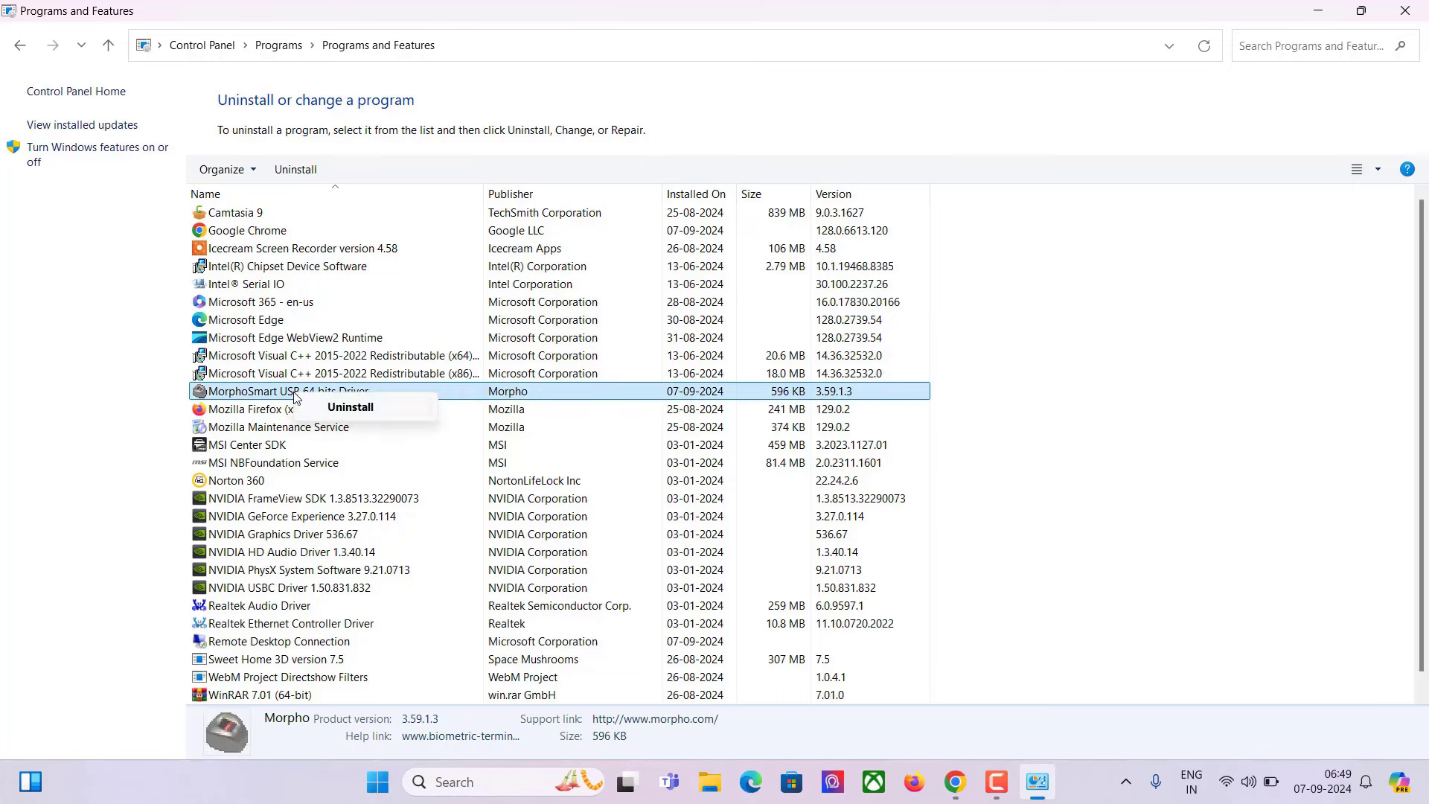
pyautogui.click(350, 409)
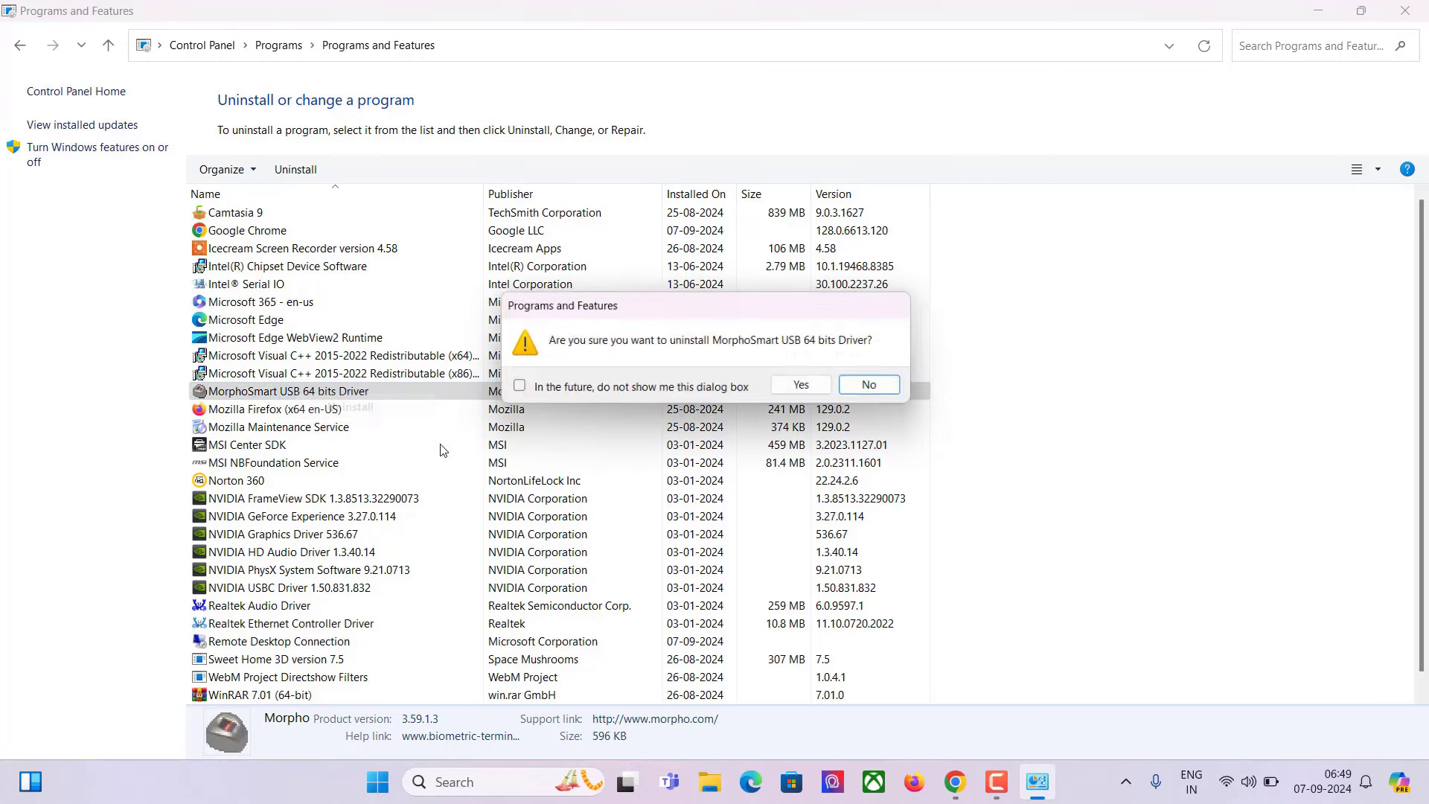
pyautogui.click(813, 387)
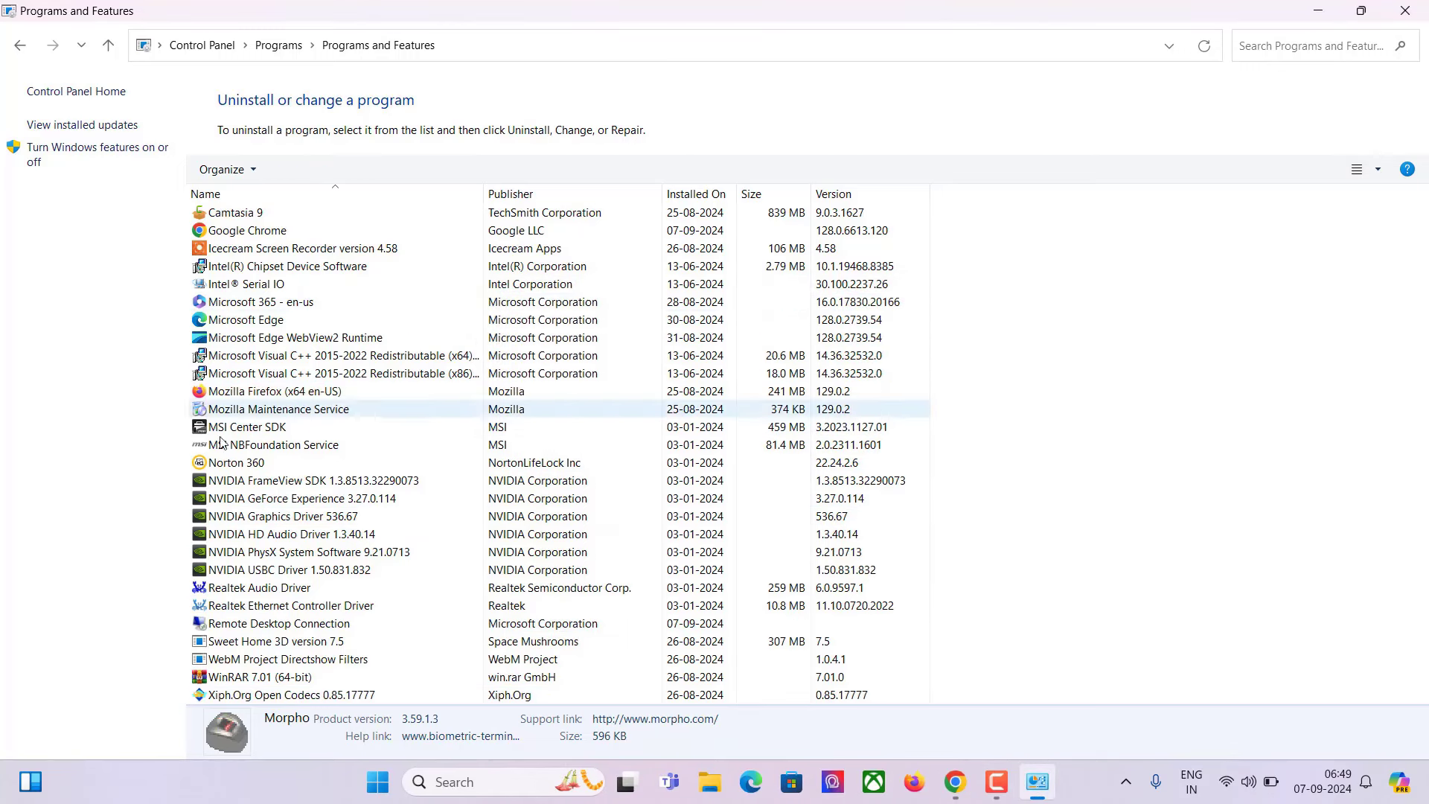
pyautogui.click(1423, 6)
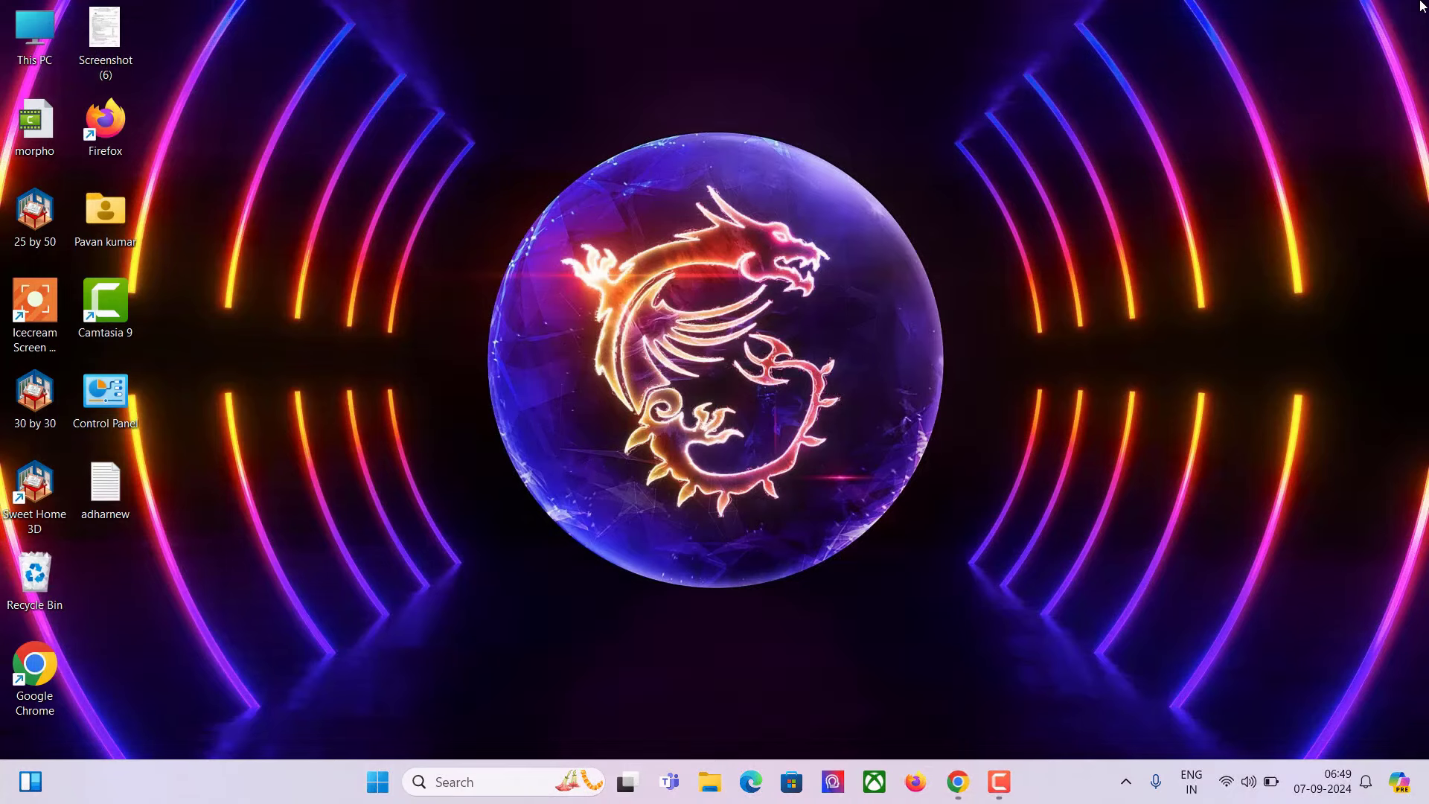
# - Delete the MORPHORDLOG folder from the Windows (C:) drive in File Explorer and close the window
pyautogui.doubleClick(37, 40)
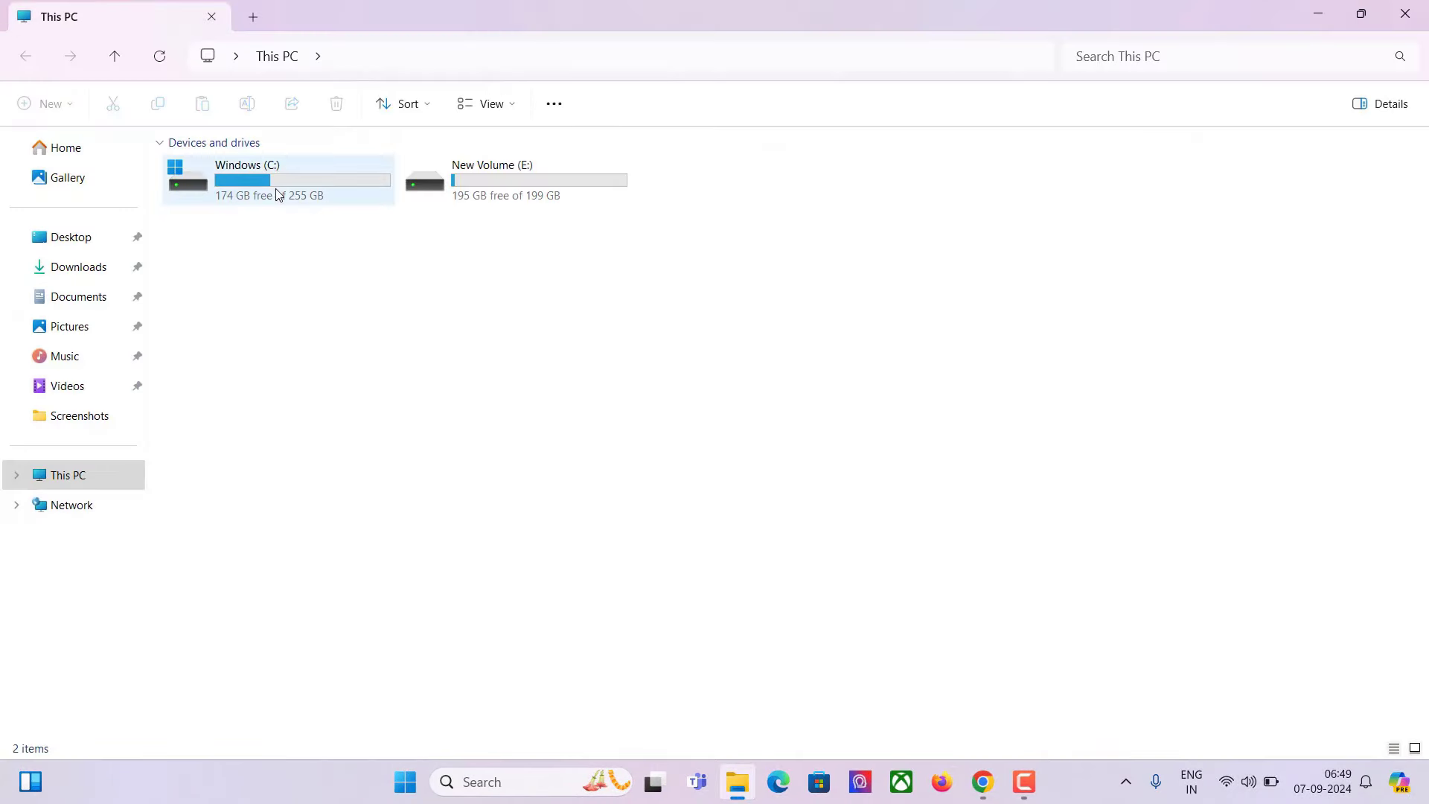
pyautogui.doubleClick(277, 194)
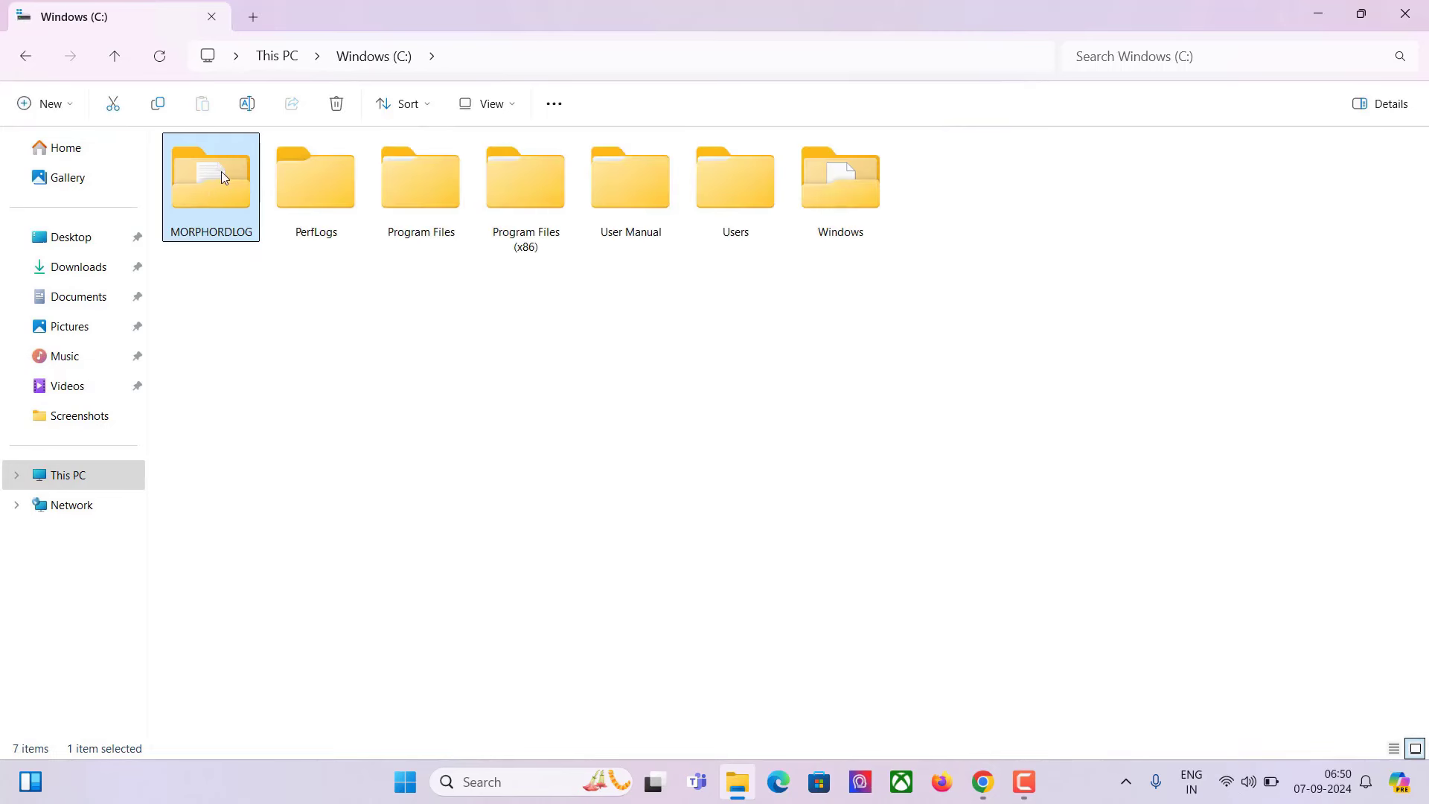
pyautogui.rightClick(221, 171)
pyautogui.click(353, 194)
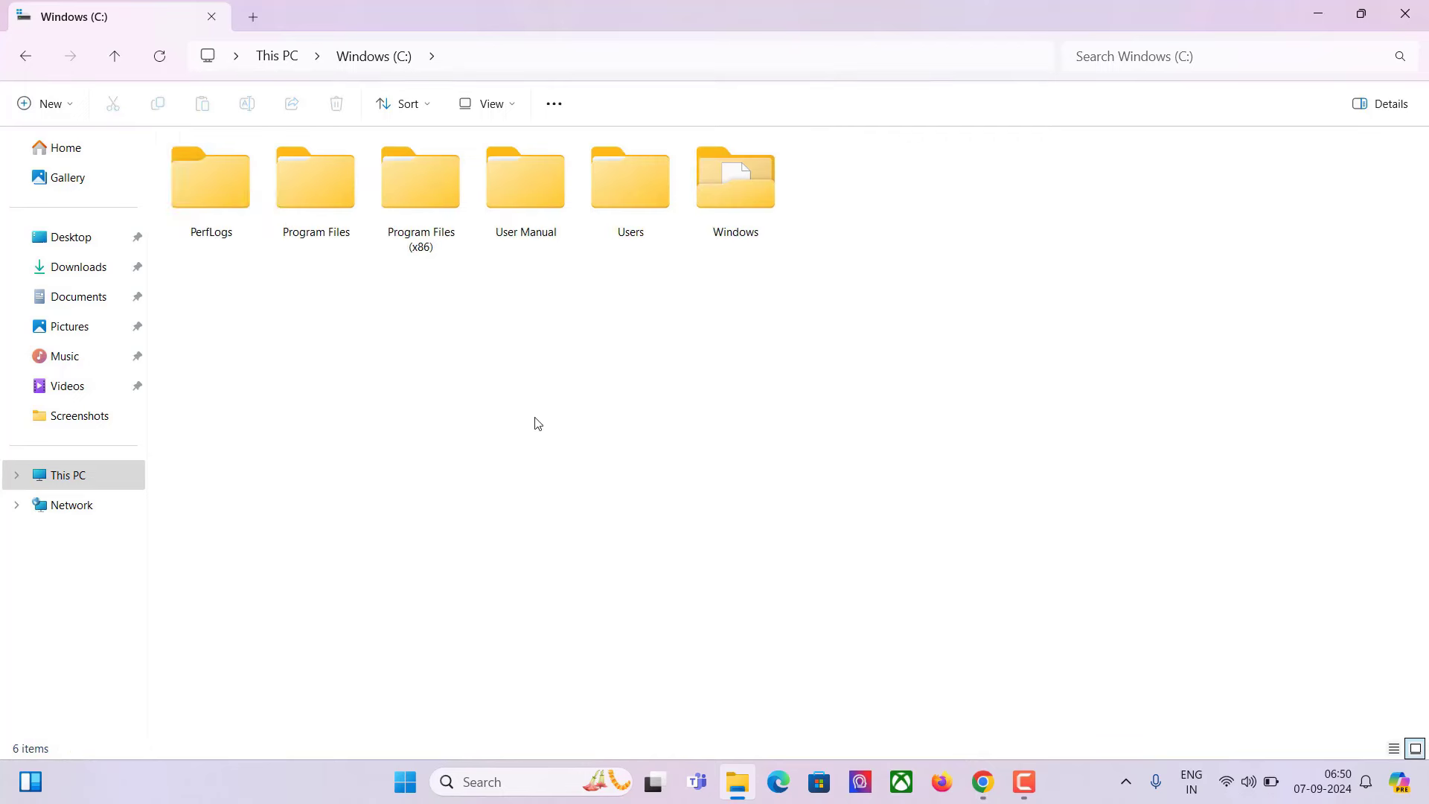
pyautogui.click(1405, 14)
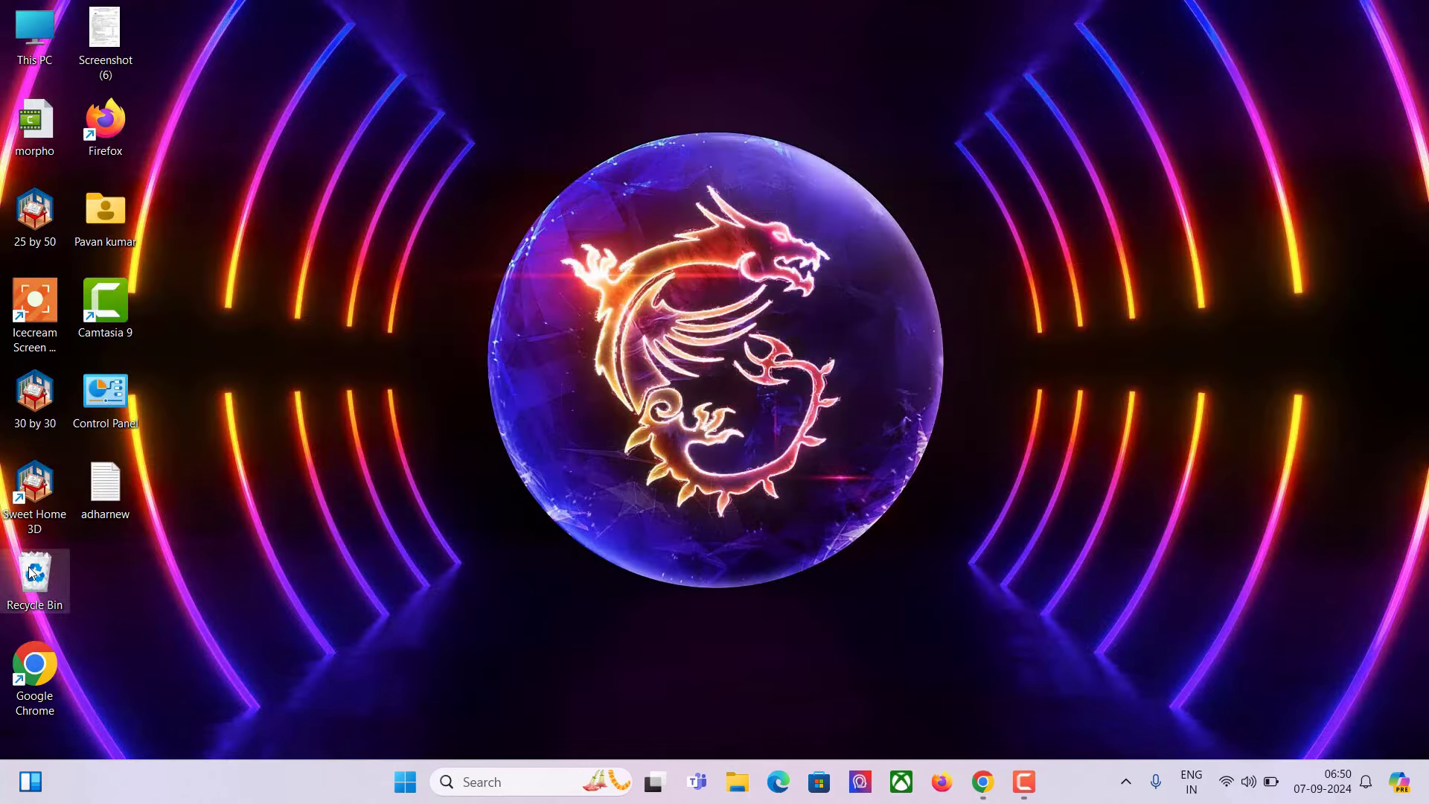
# - Permanently delete all items in the Recycle Bin, confirm the deletion and close its window
pyautogui.doubleClick(30, 573)
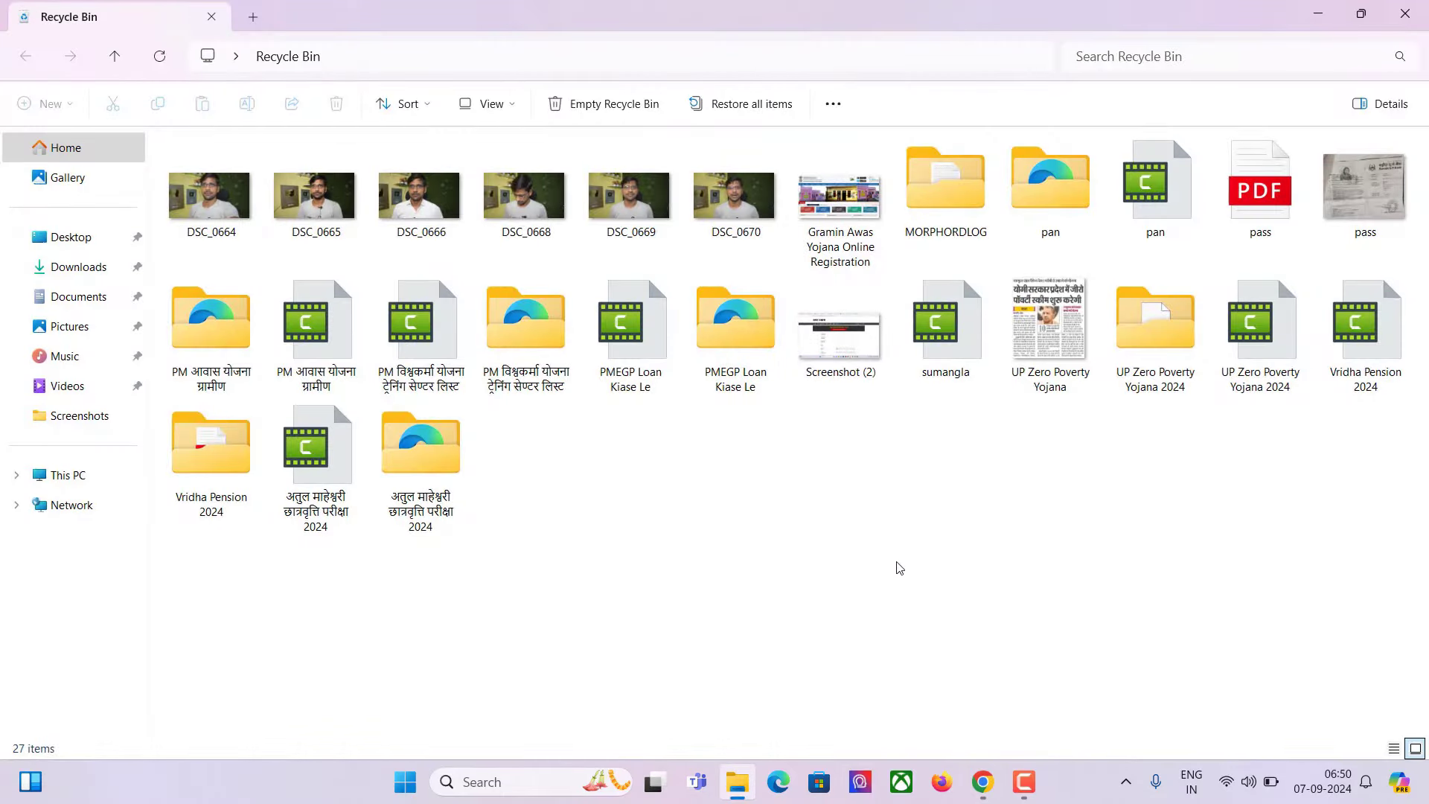
pyautogui.hotkey('ctrl', 'a')
pyautogui.rightClick(634, 331)
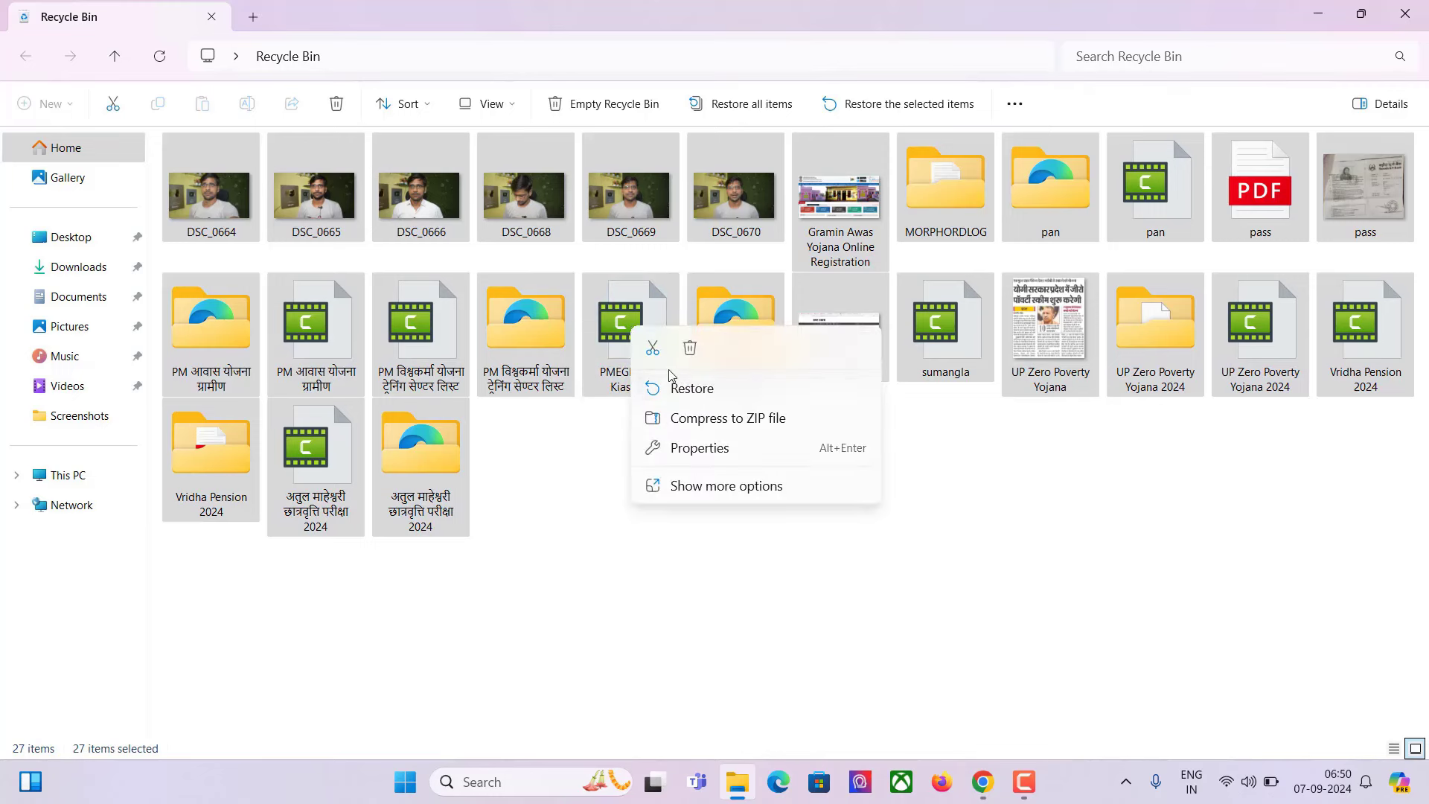
pyautogui.click(689, 348)
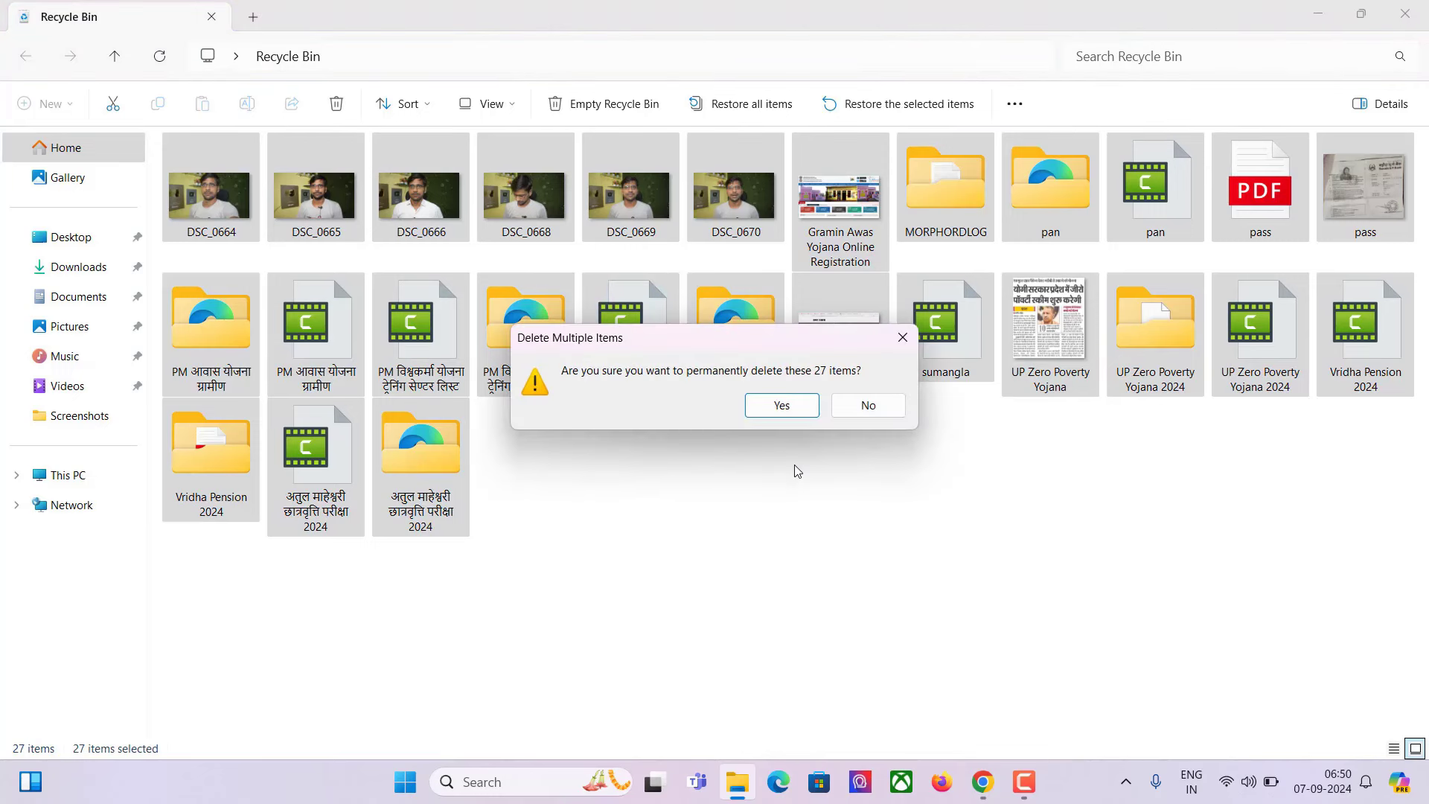
pyautogui.click(813, 414)
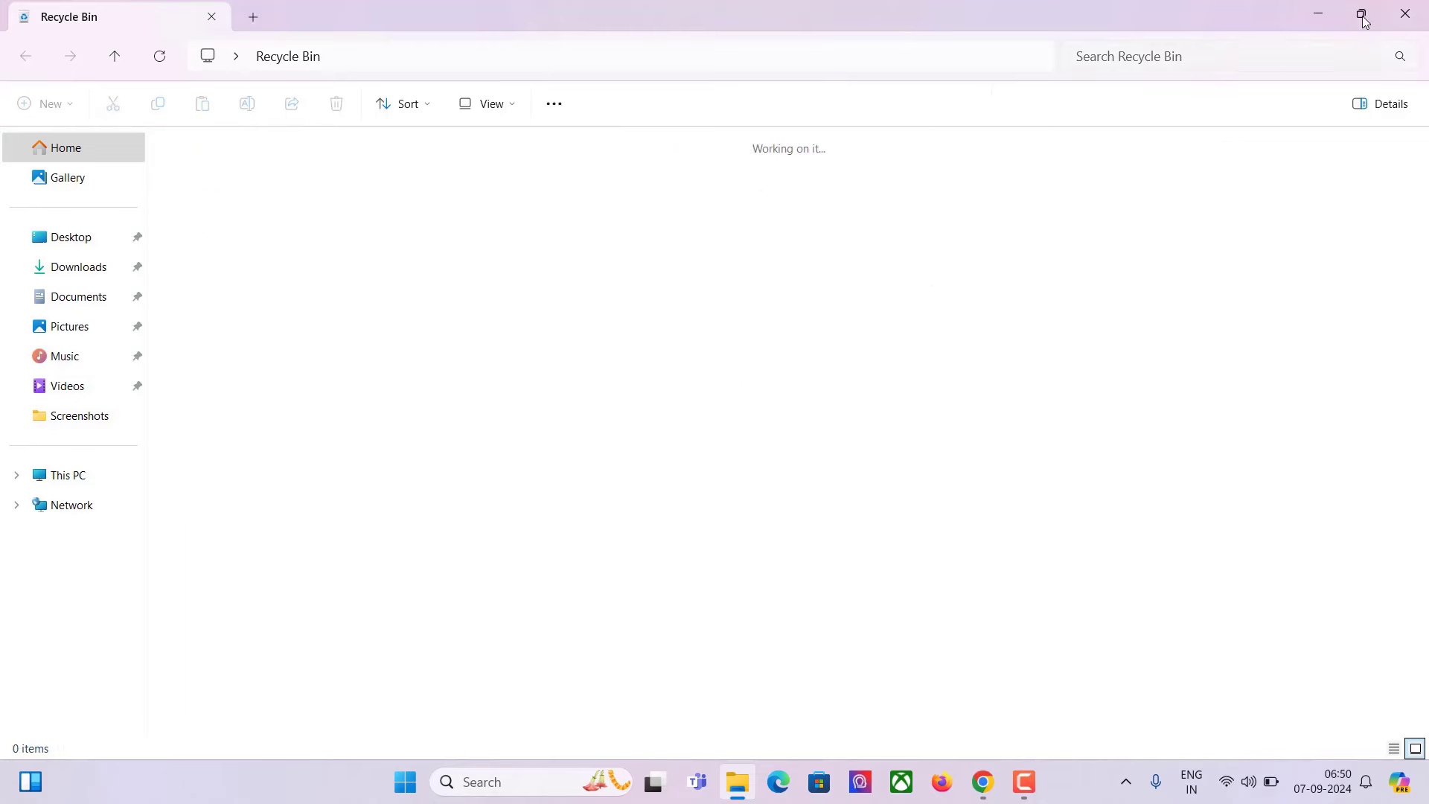
pyautogui.click(1406, 9)
# - Search for "morpho rd service" in a new Chrome tab and view the MSO1300E3 RD L1 driver downloads on the RD Service site
pyautogui.hotkey('ctrl', 't')
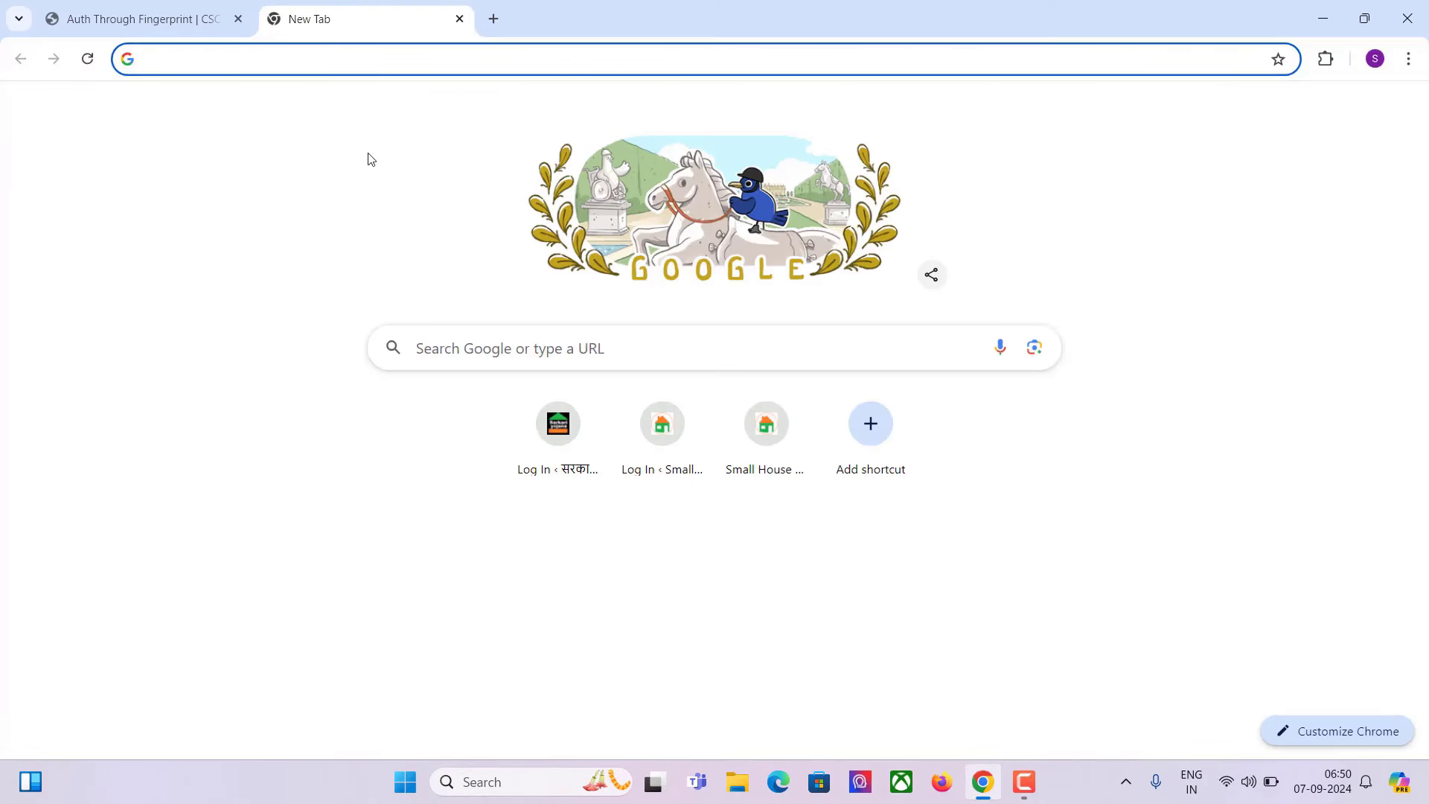
pyautogui.write('mo')
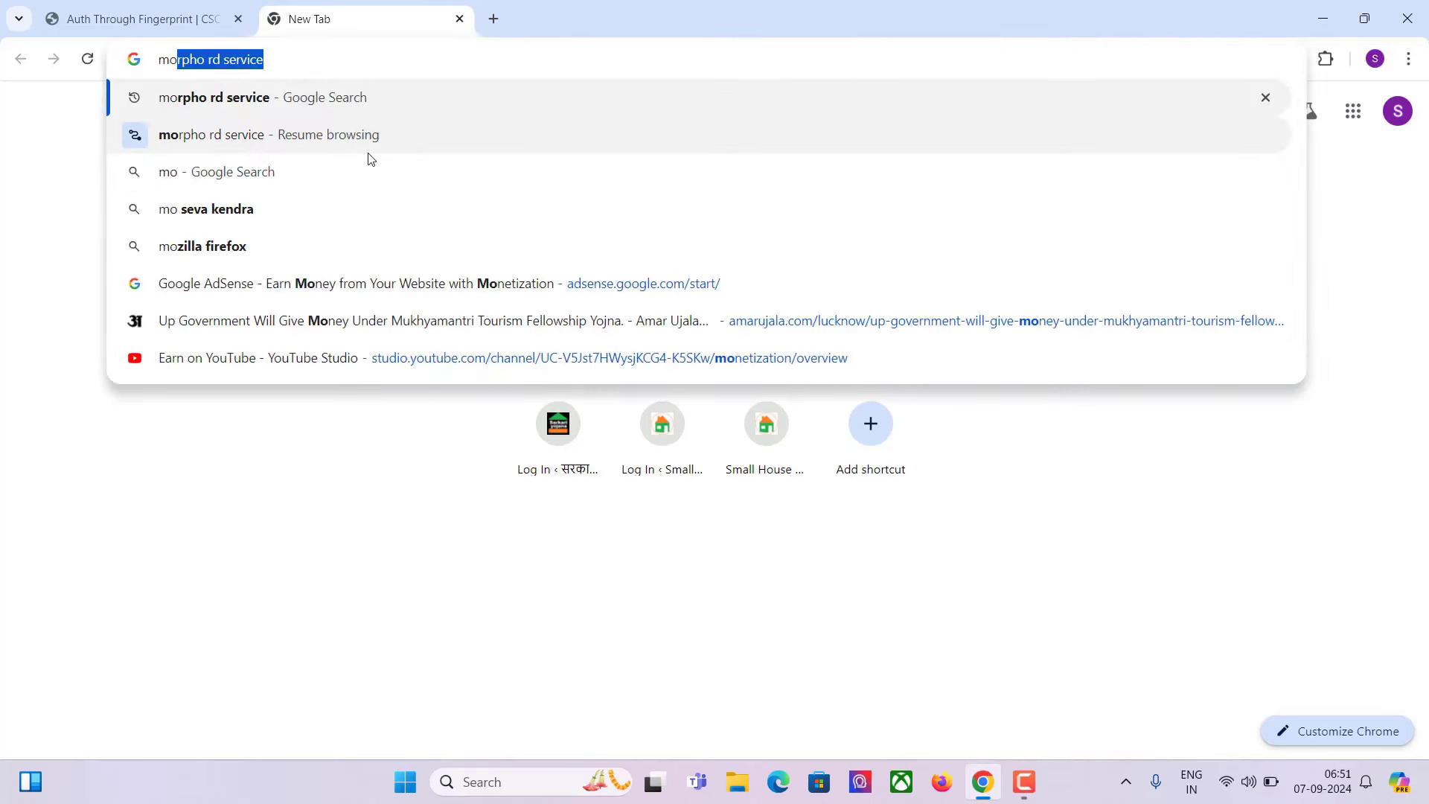
pyautogui.press('Return')
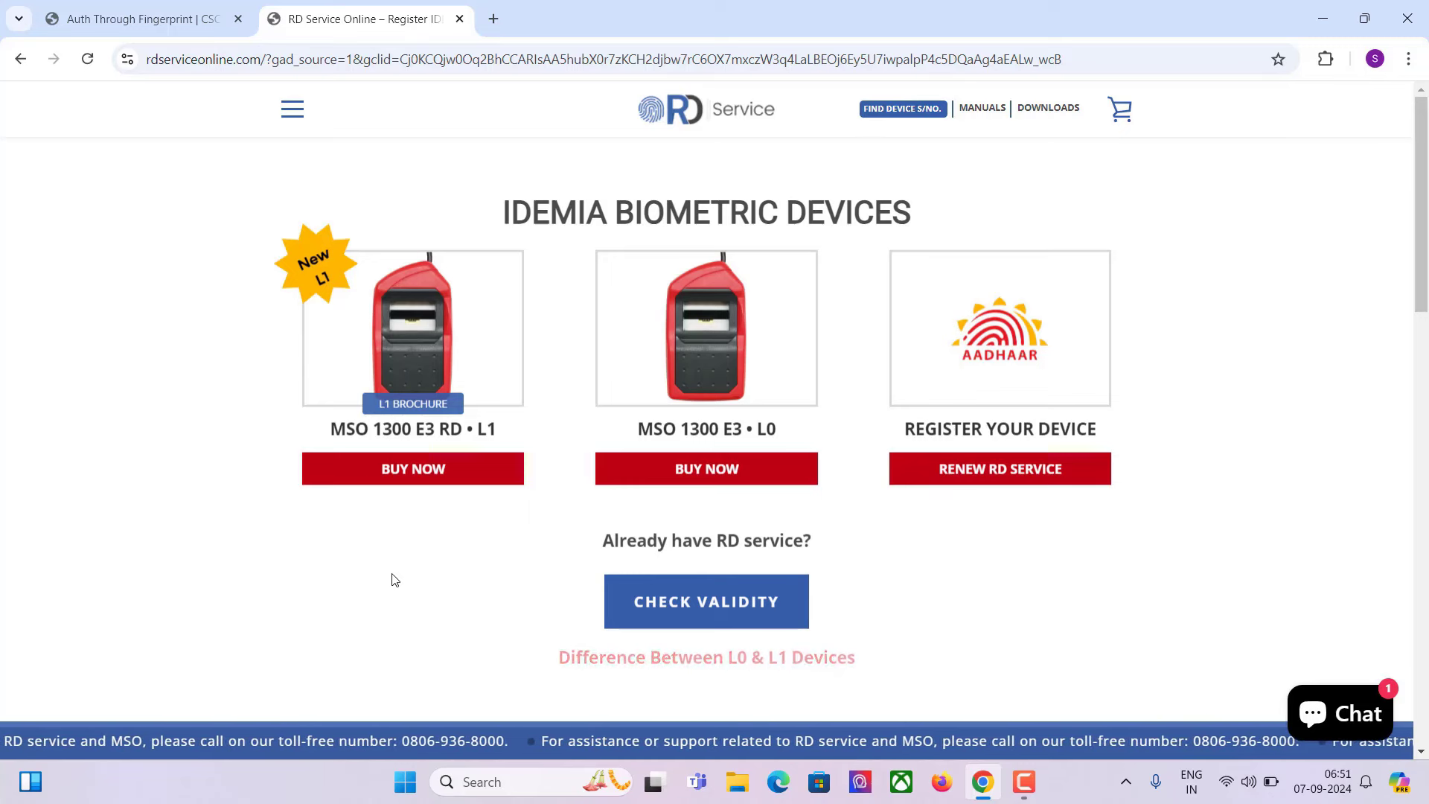
pyautogui.moveTo(1048, 116)
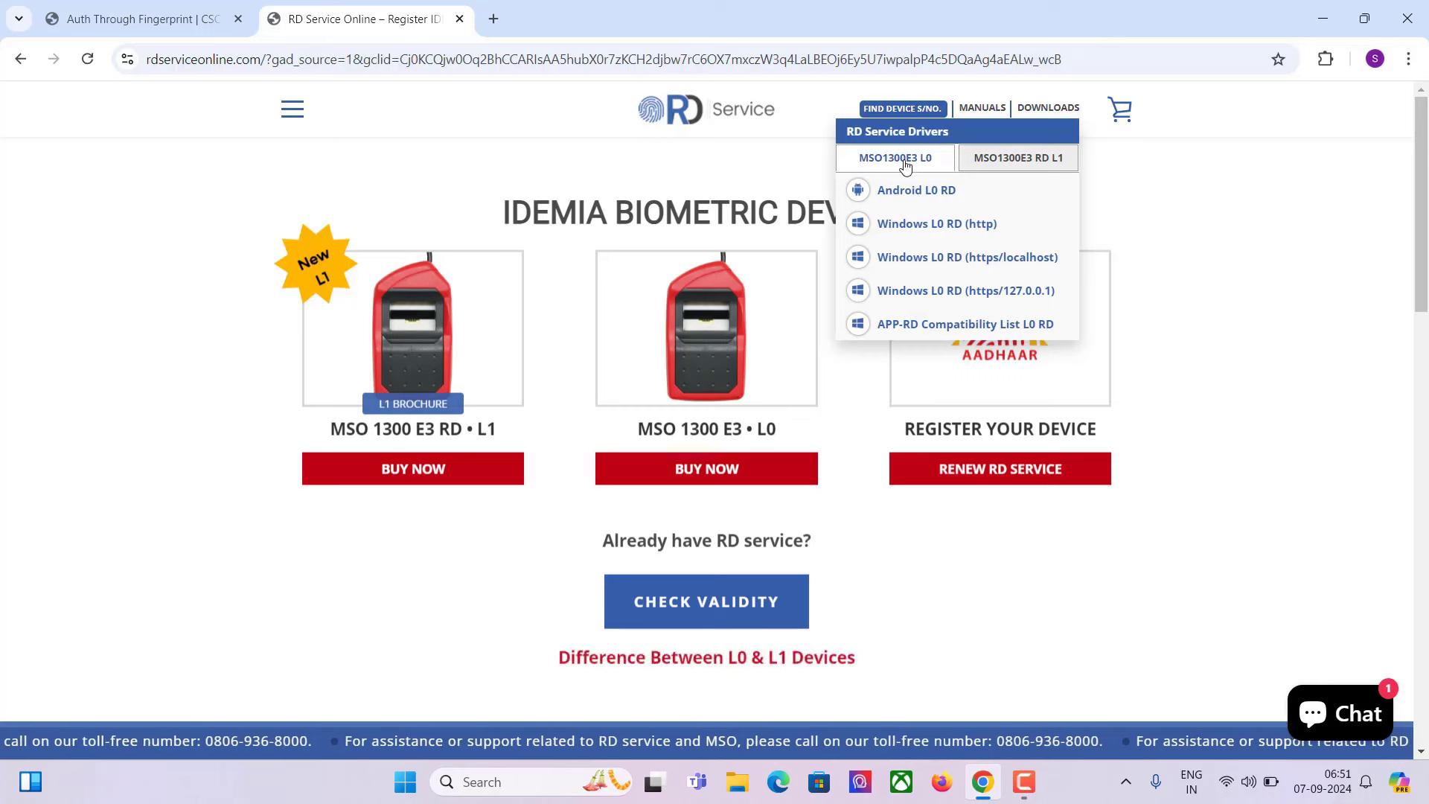
pyautogui.click(1024, 157)
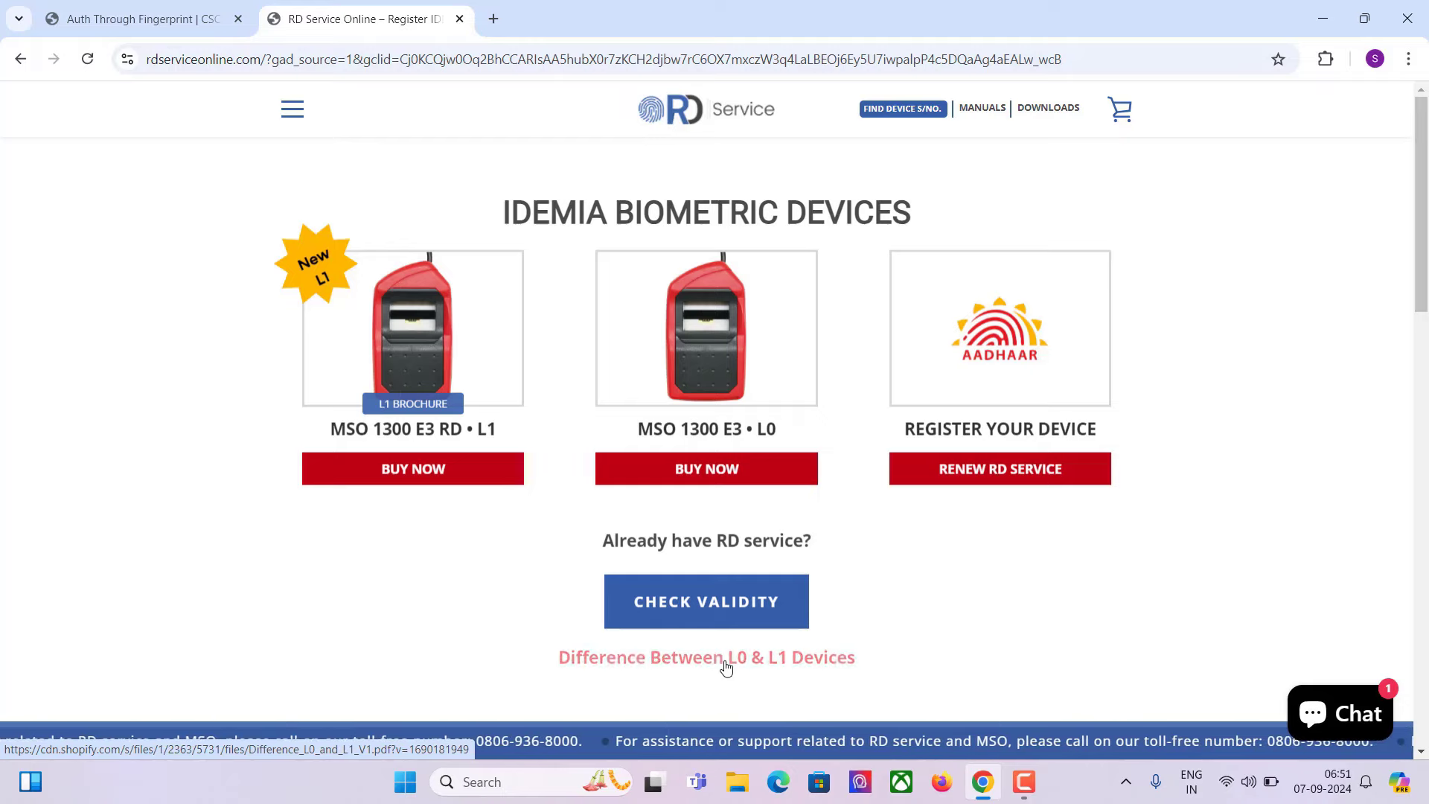
# - Examine the Difference Between L0 & L1 Devices document, enlarging the device label photos on page 2 to compare the model markings
pyautogui.click(764, 665)
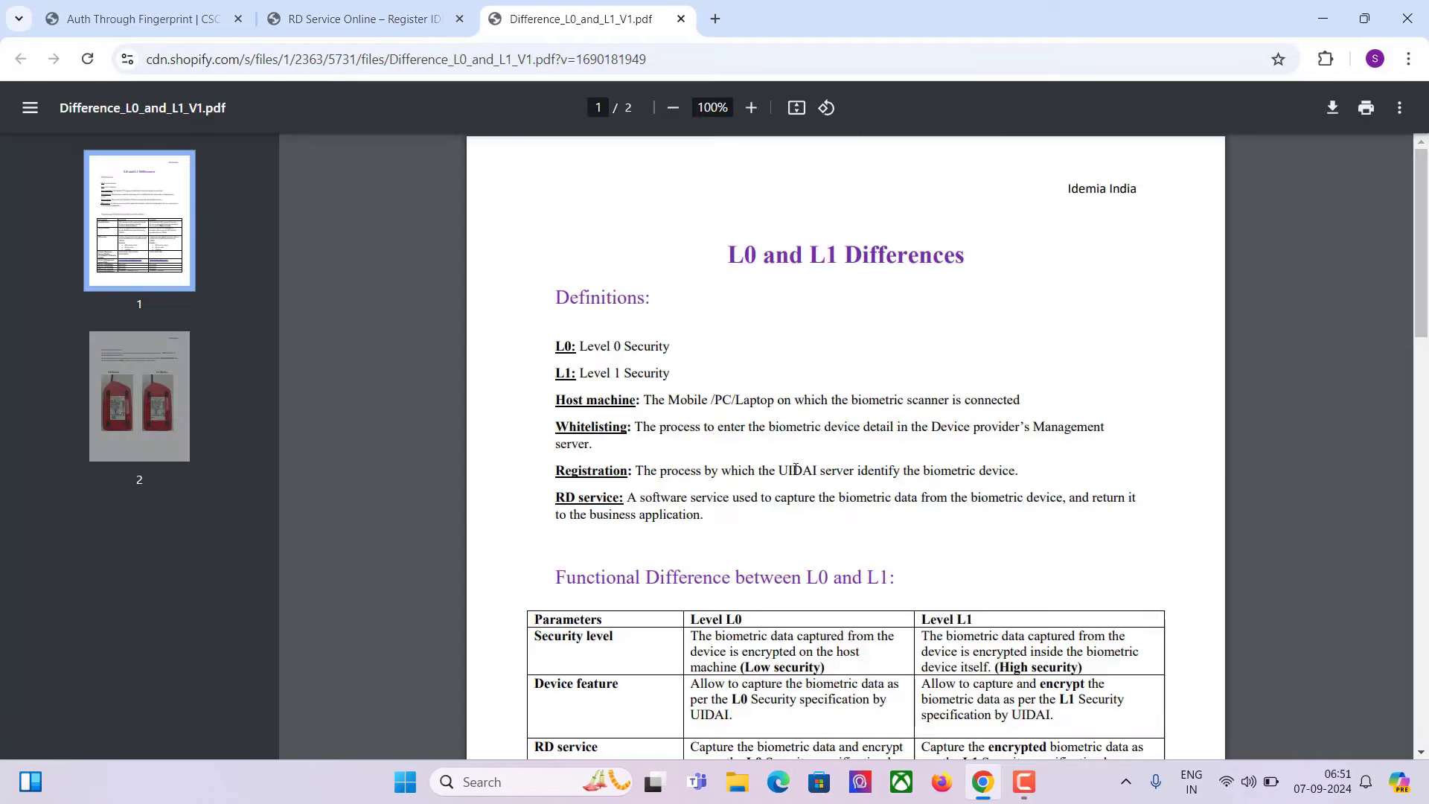
pyautogui.scroll(-10, 837, 483)
pyautogui.scroll(-7, 837, 484)
pyautogui.scroll(1, 837, 483)
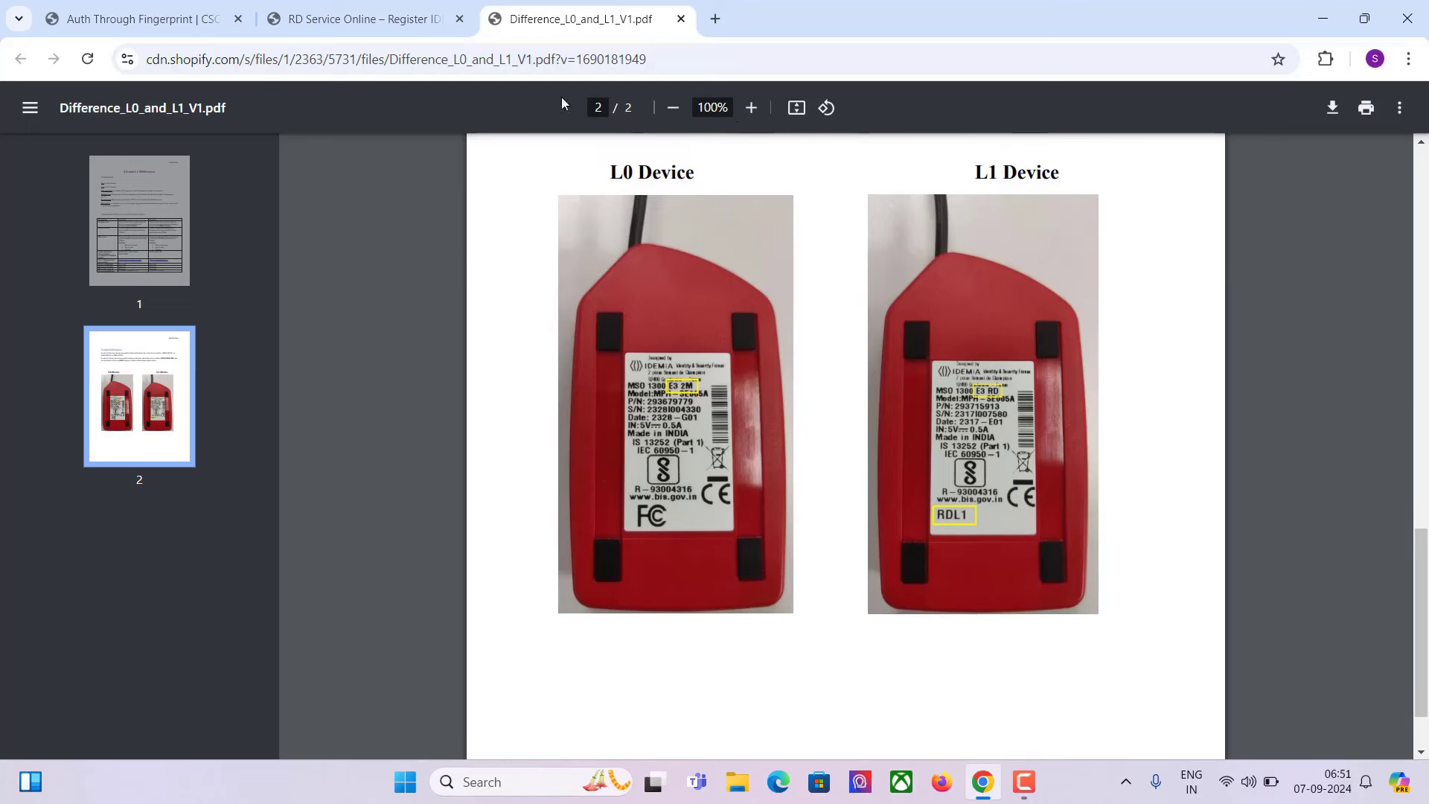
pyautogui.click(750, 107)
pyautogui.click(751, 108)
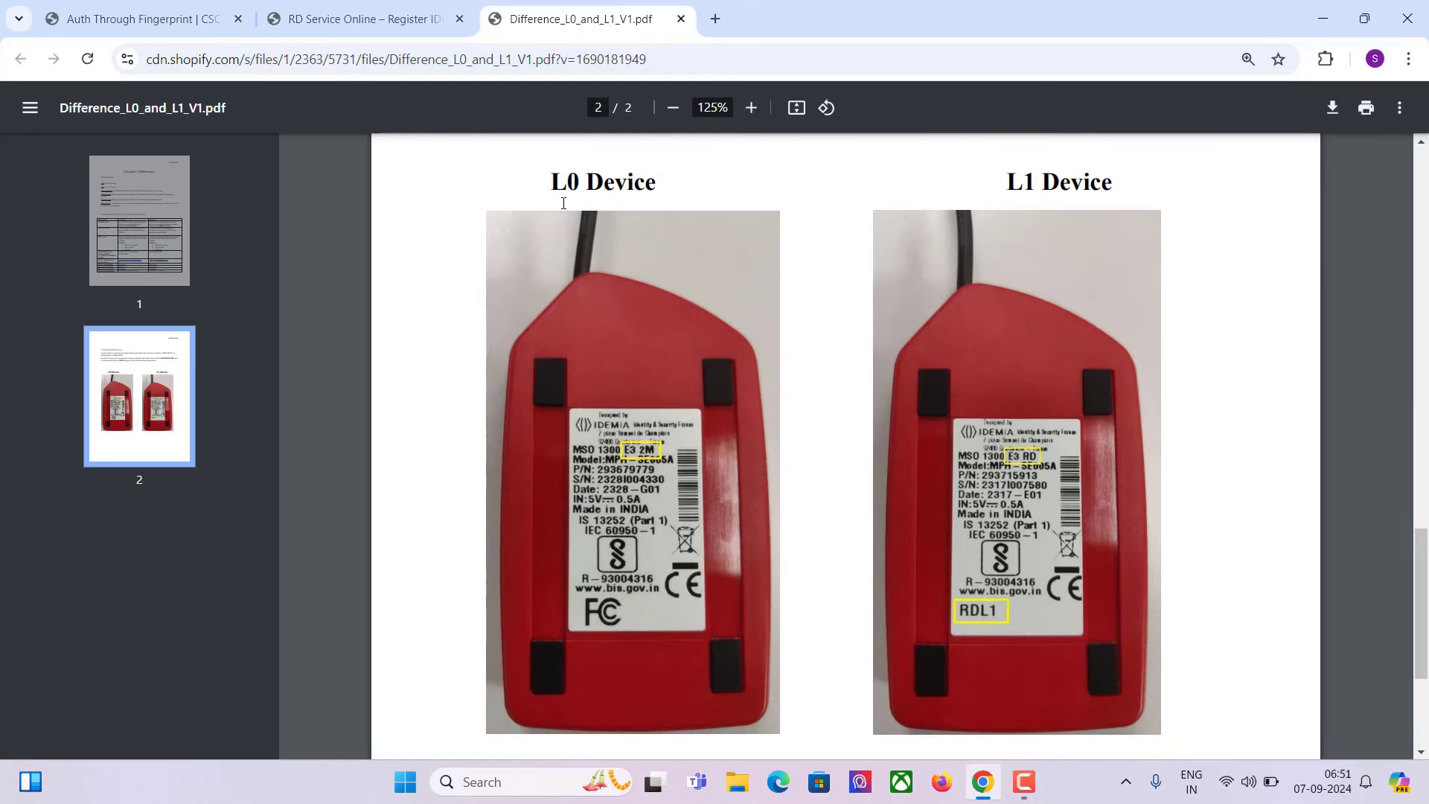
pyautogui.scroll(1, 636, 483)
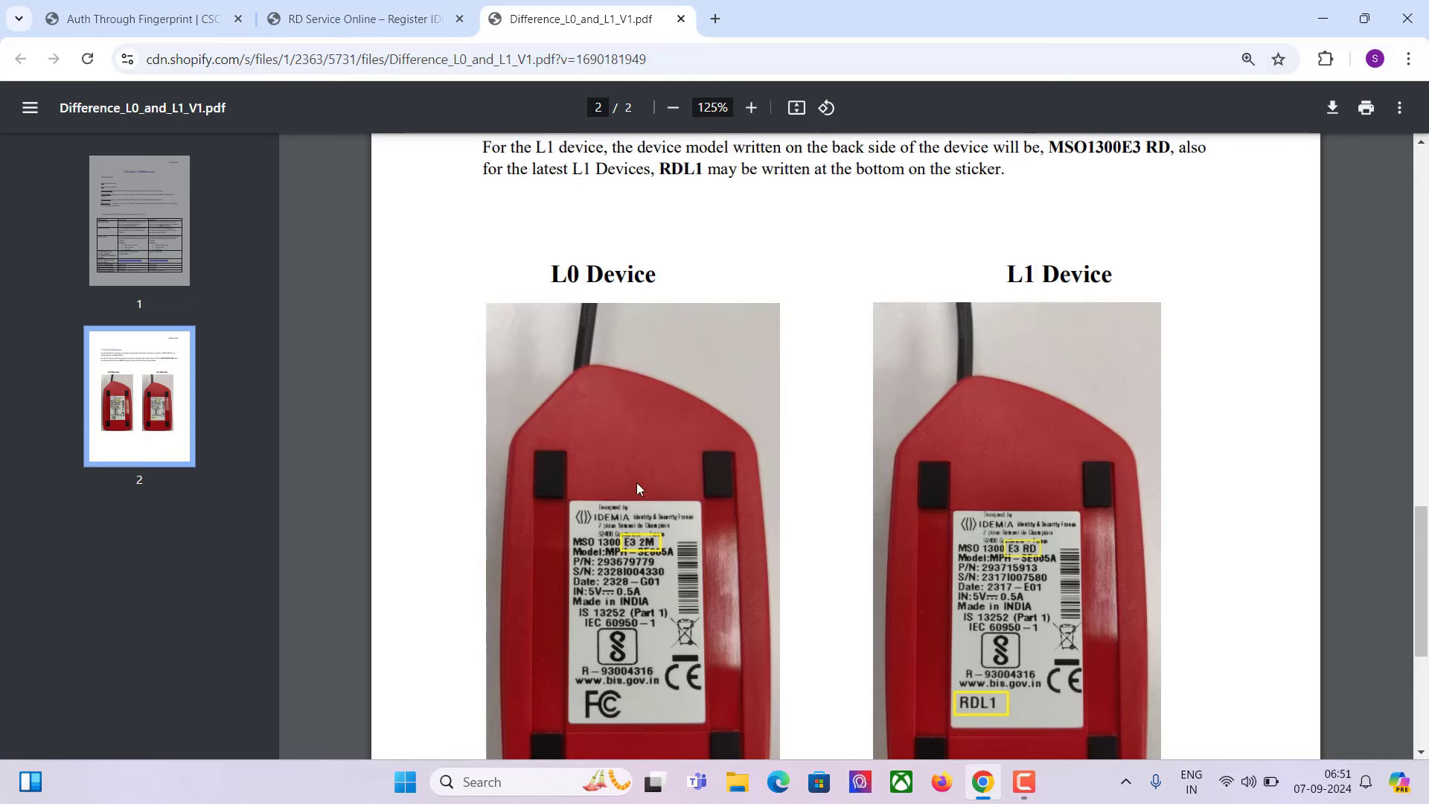
pyautogui.scroll(-1, 647, 485)
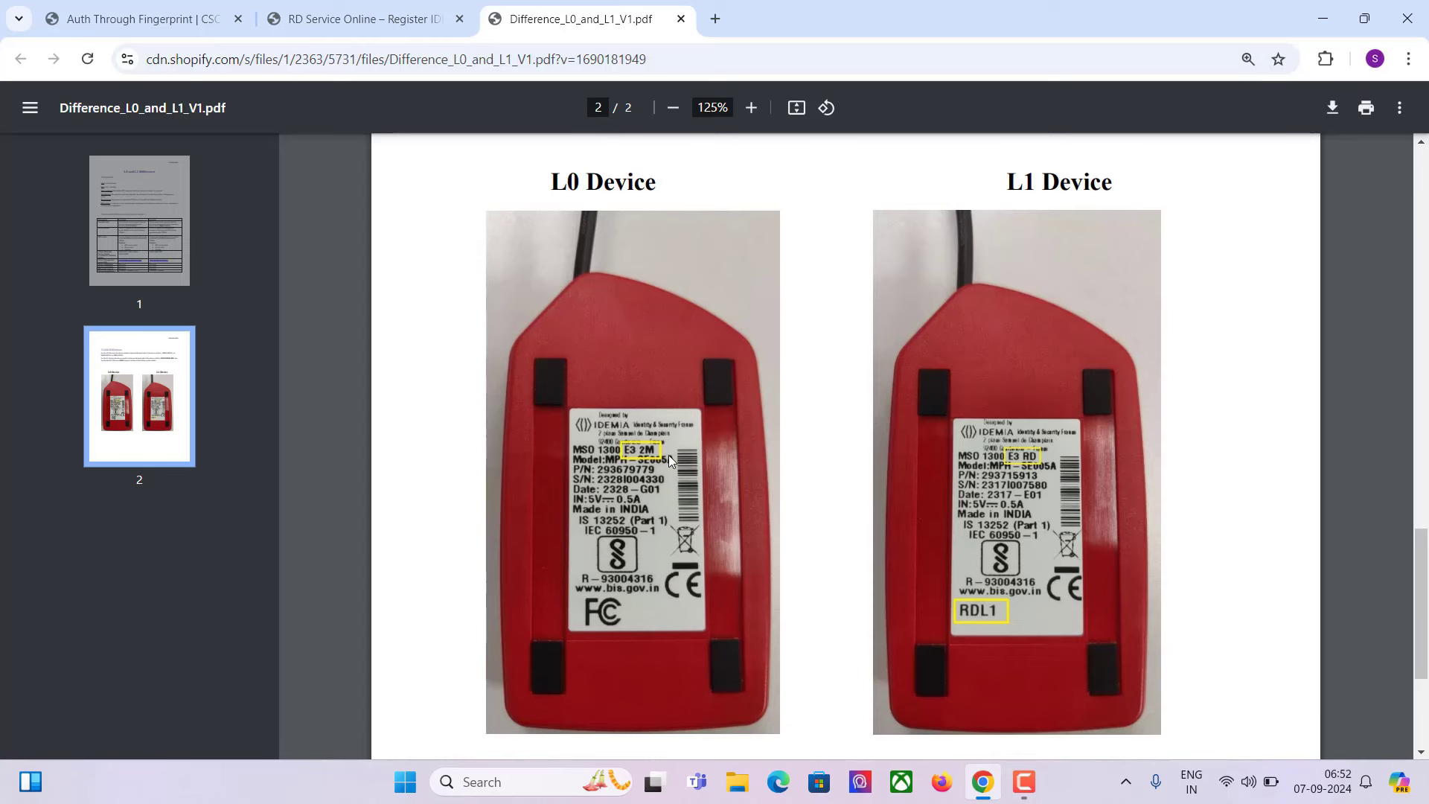
# - Download the Windows L0 RD (https/localhost) driver for the MSO1300E3 L0 from the RD Service site
pyautogui.click(362, 13)
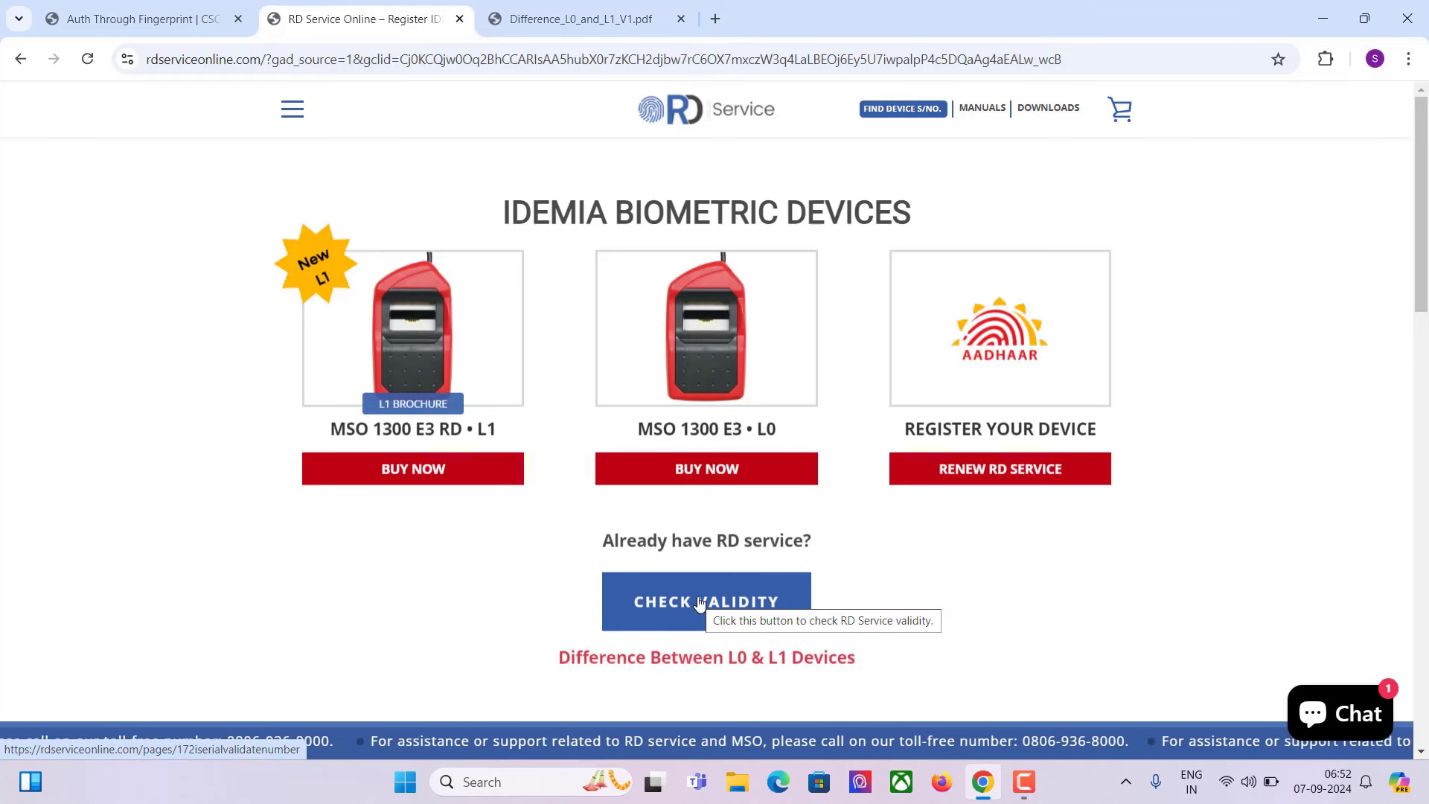
pyautogui.click(580, 18)
pyautogui.click(357, 18)
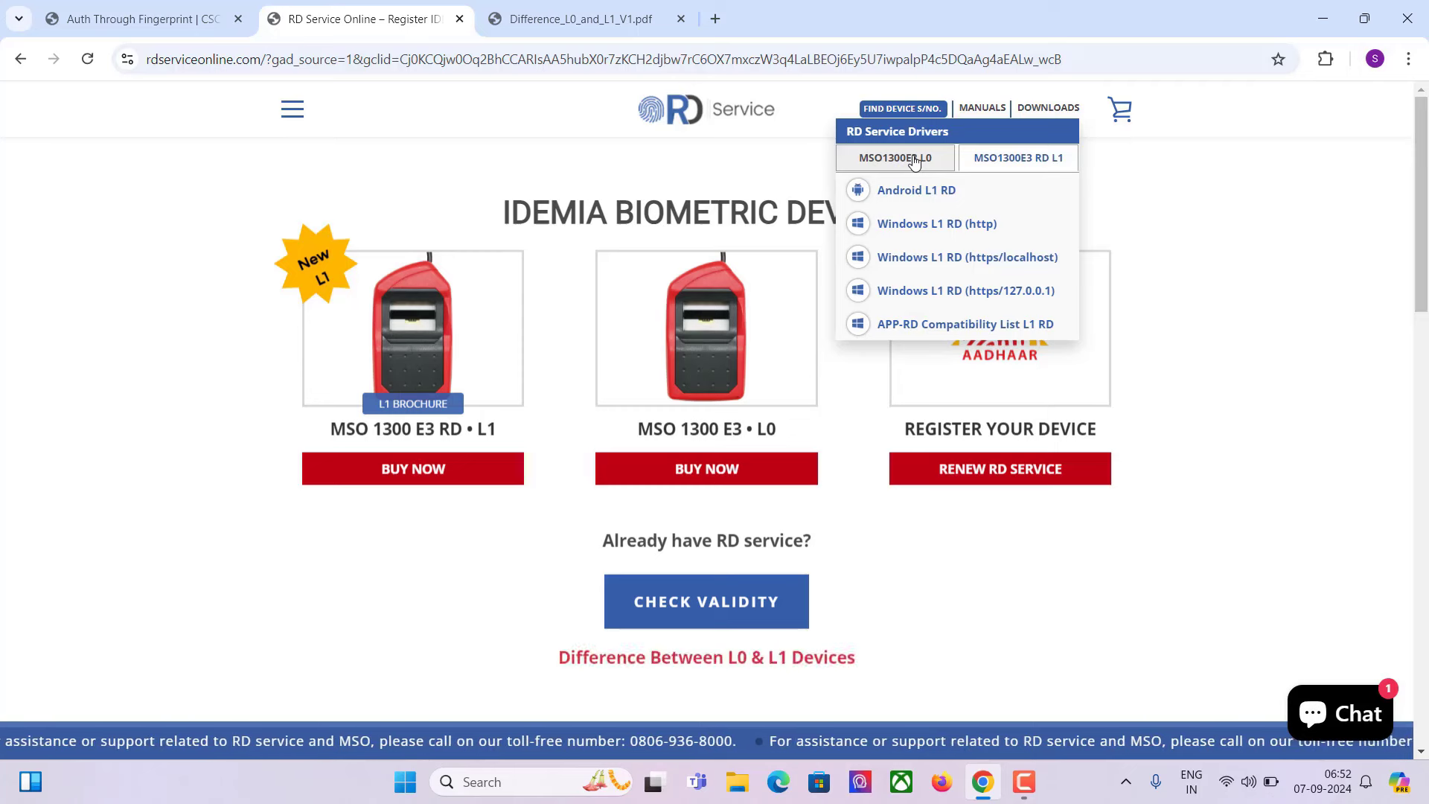
pyautogui.click(913, 160)
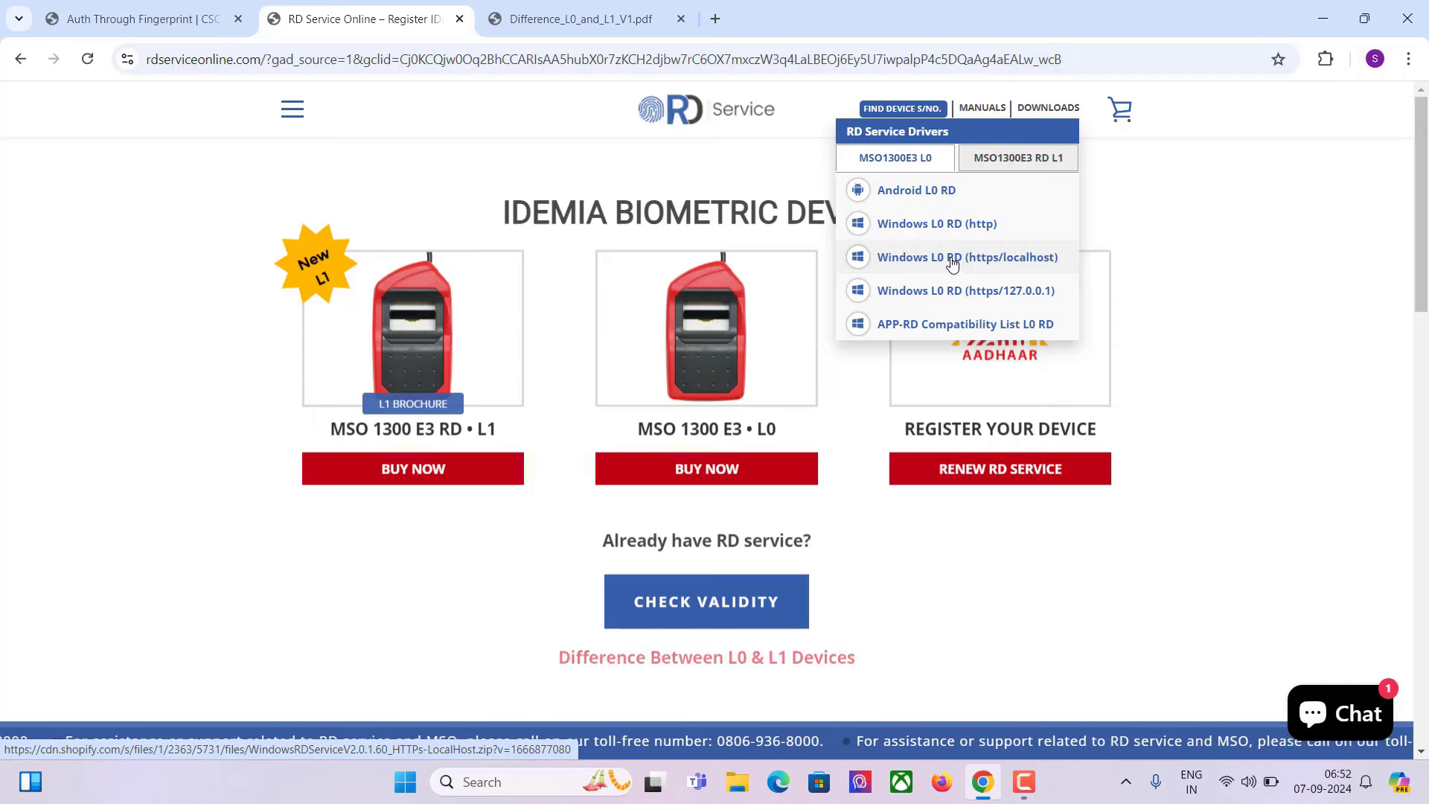
pyautogui.click(980, 264)
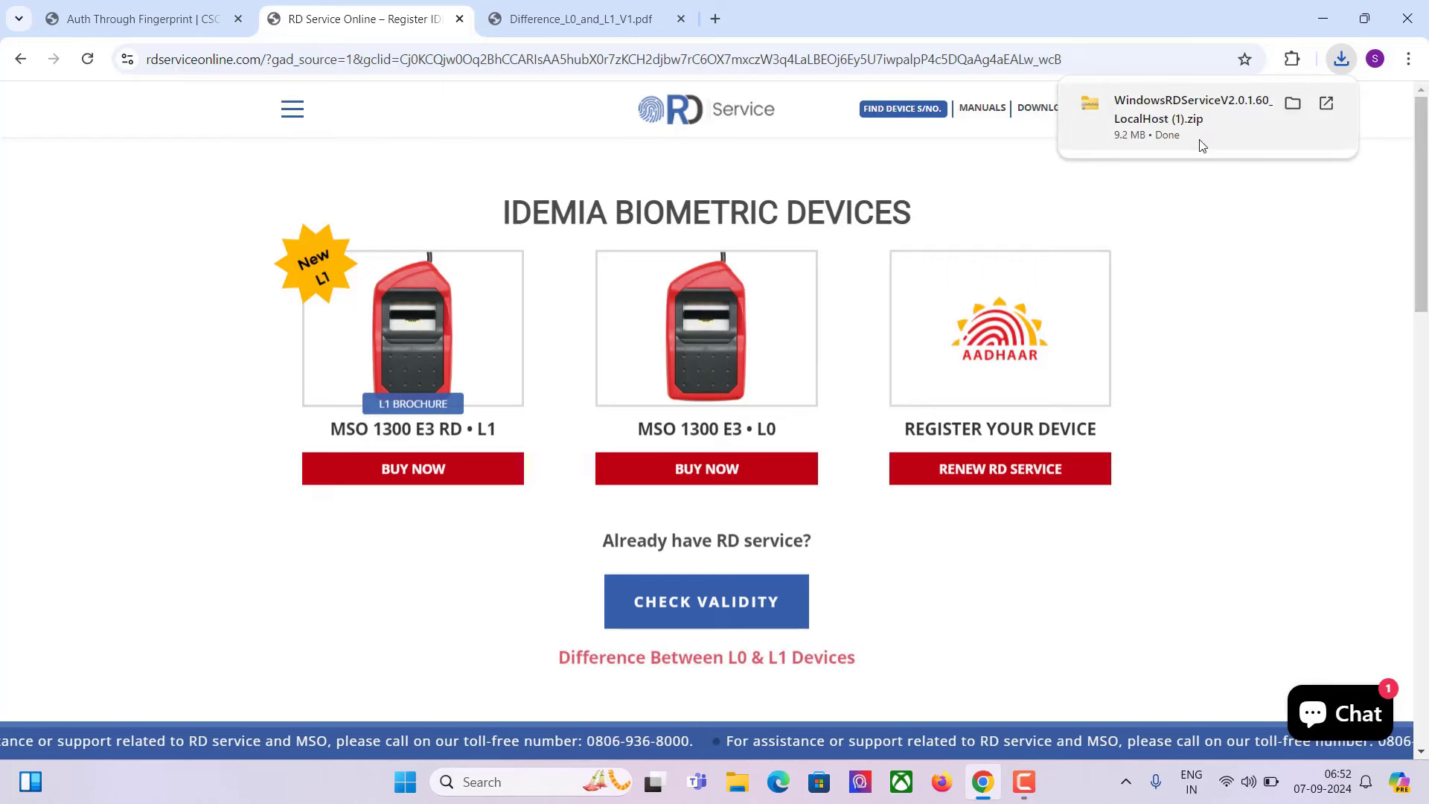
# - Extract the downloaded WindowsRDServiceV2.0.1.60_HTTPs-LocalHost (1) archive in the Downloads folder to the suggested destination
pyautogui.click(1292, 105)
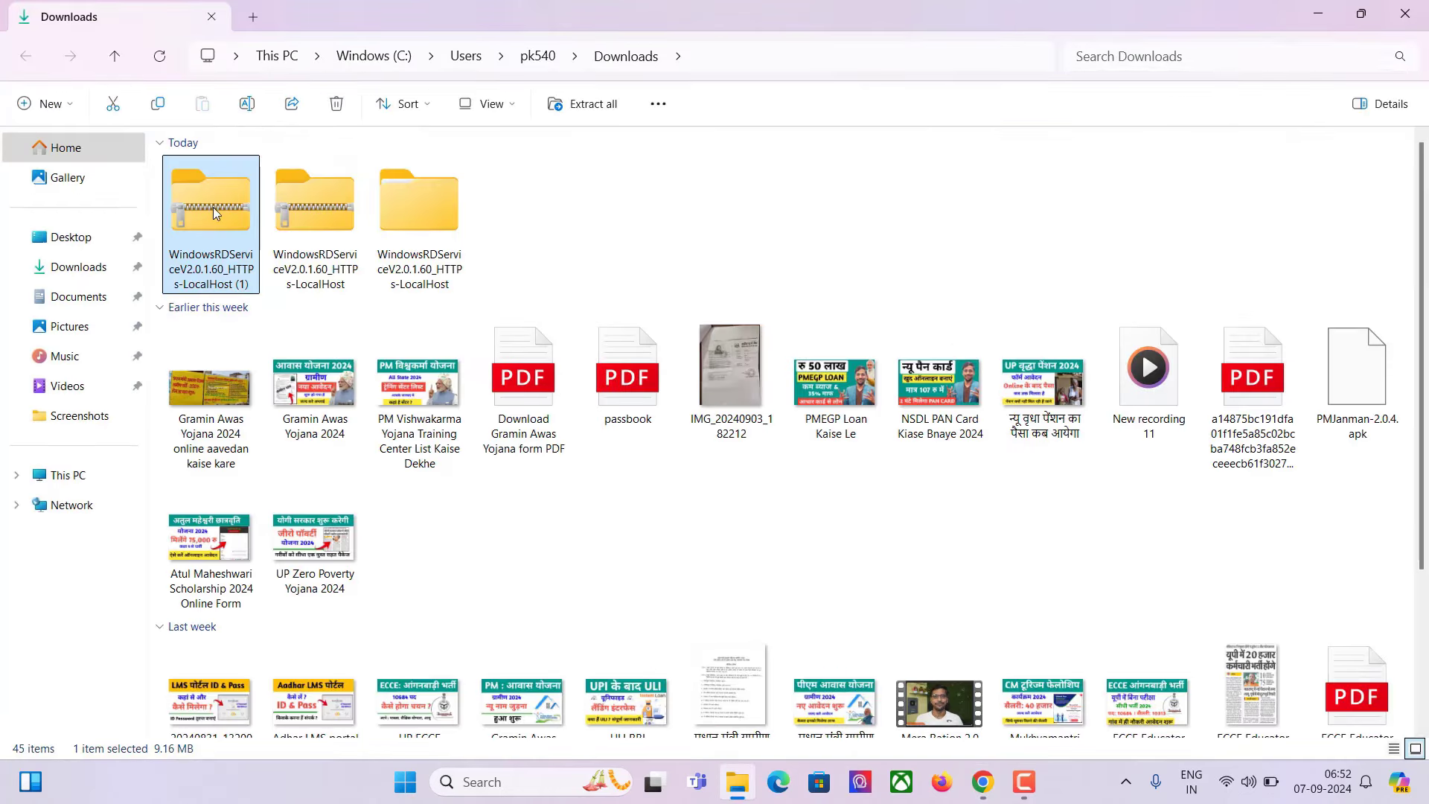
pyautogui.rightClick(213, 207)
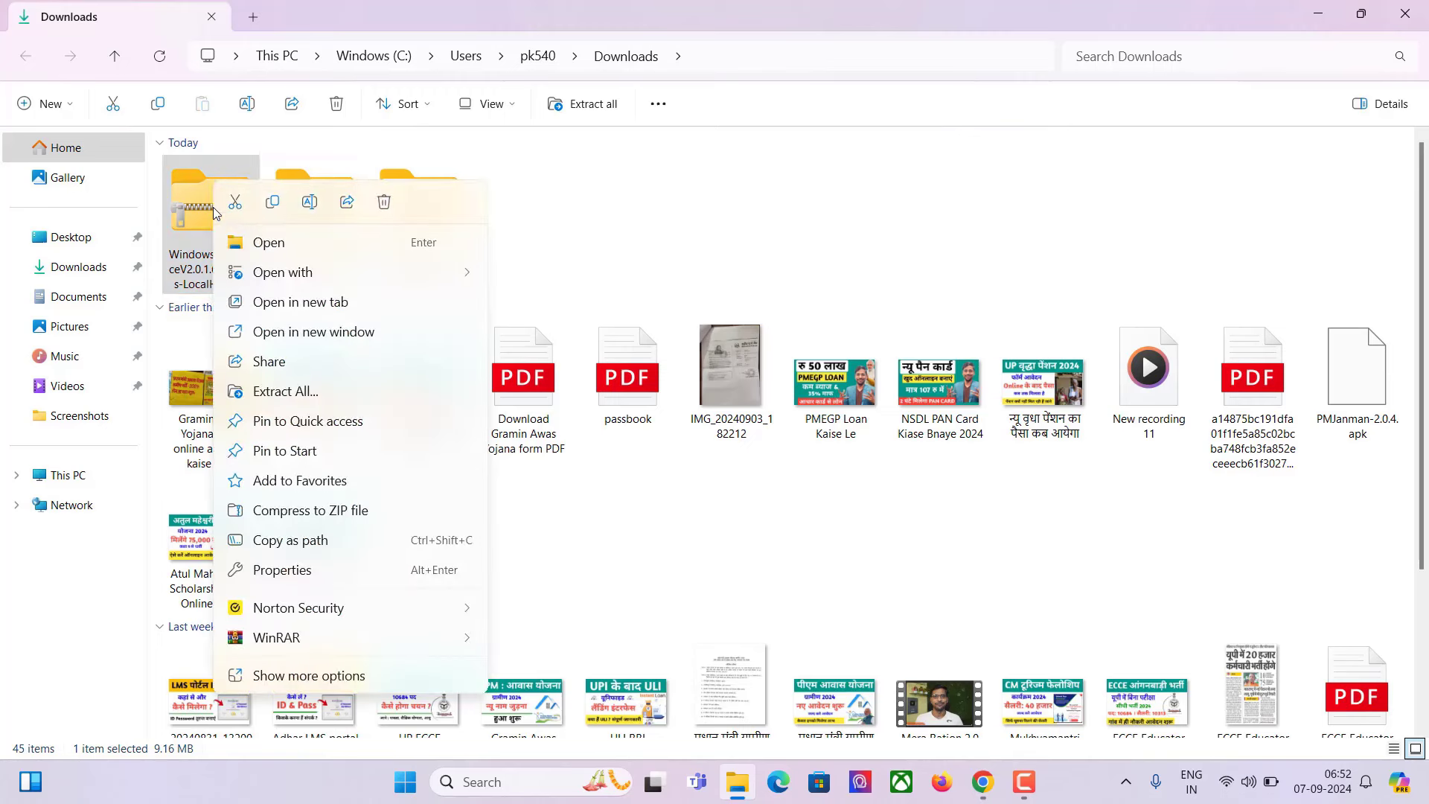
pyautogui.click(288, 389)
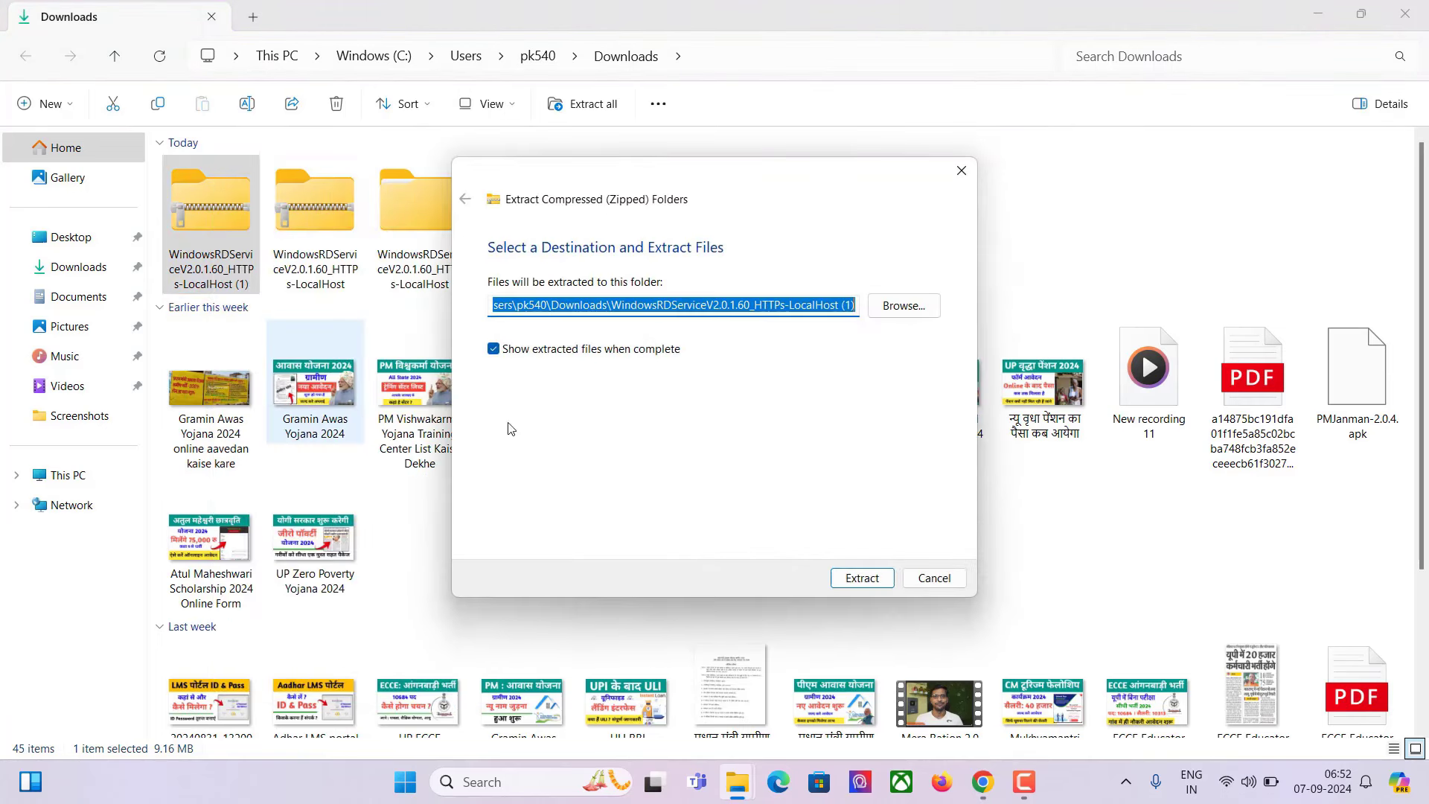
pyautogui.click(862, 578)
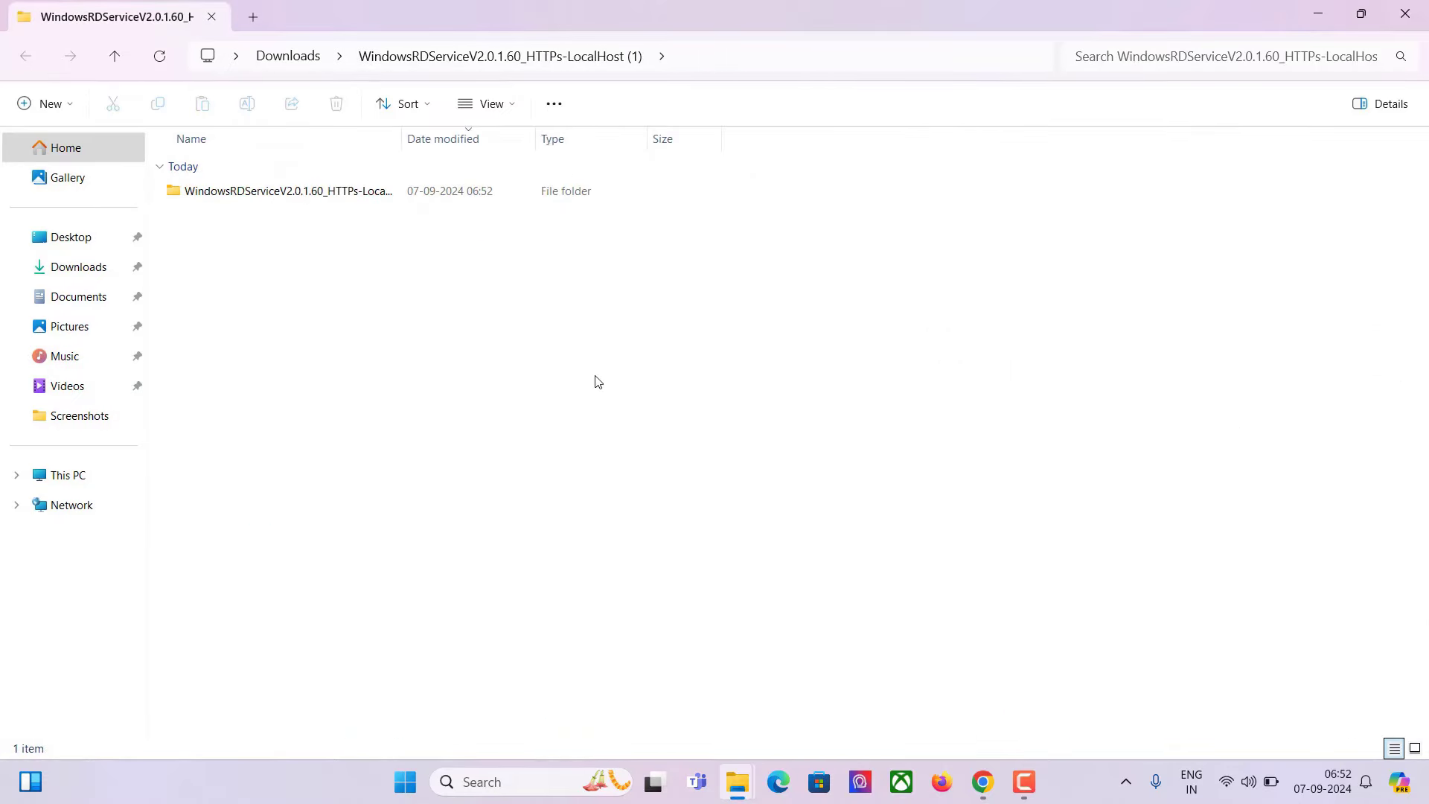
# - Open the extracted WindowsRDServiceV2.0.1.60_HTTPs-LocalHost folder and run the WindowsRDService_HTTPs-LocalHost application
pyautogui.doubleClick(379, 195)
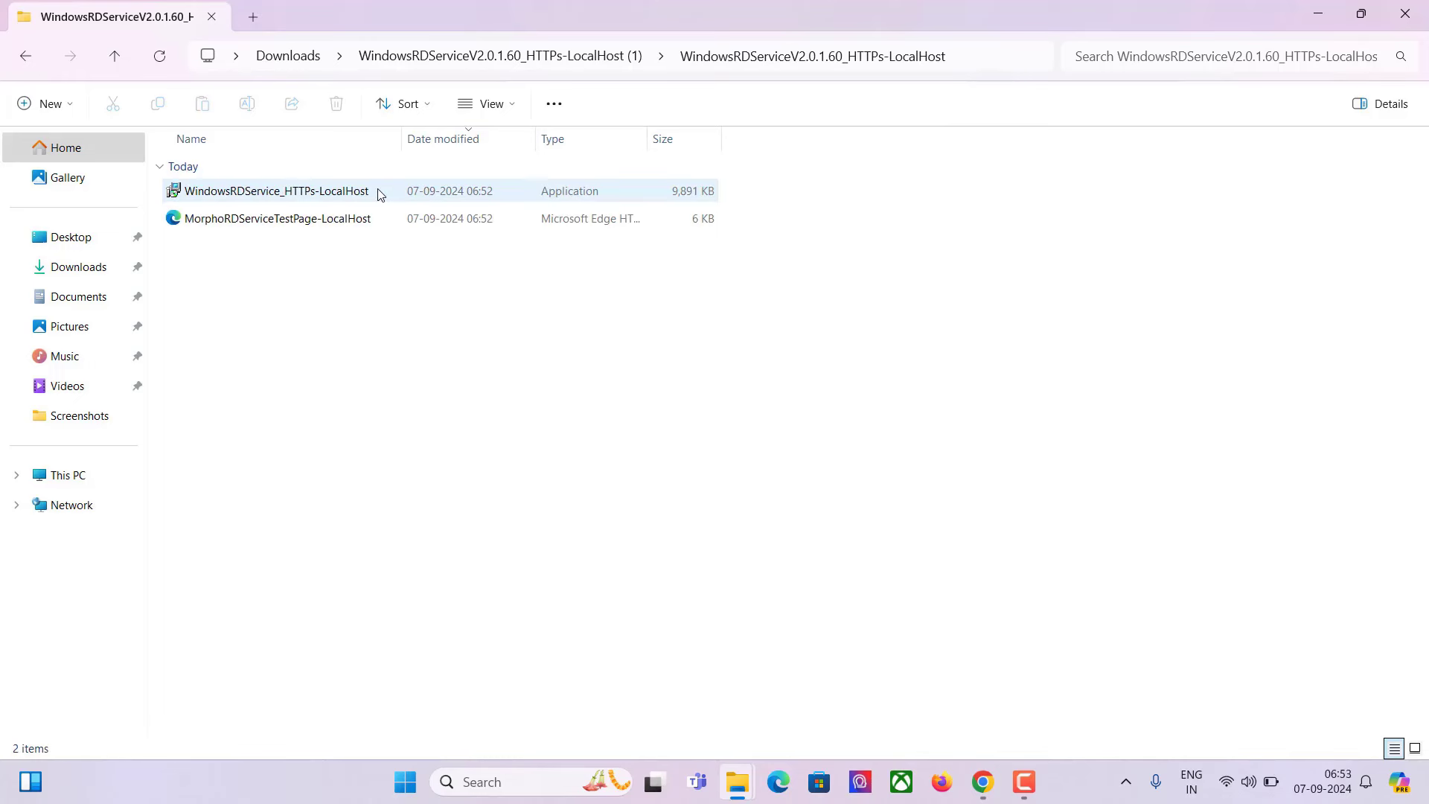
pyautogui.rightClick(624, 195)
pyautogui.click(500, 239)
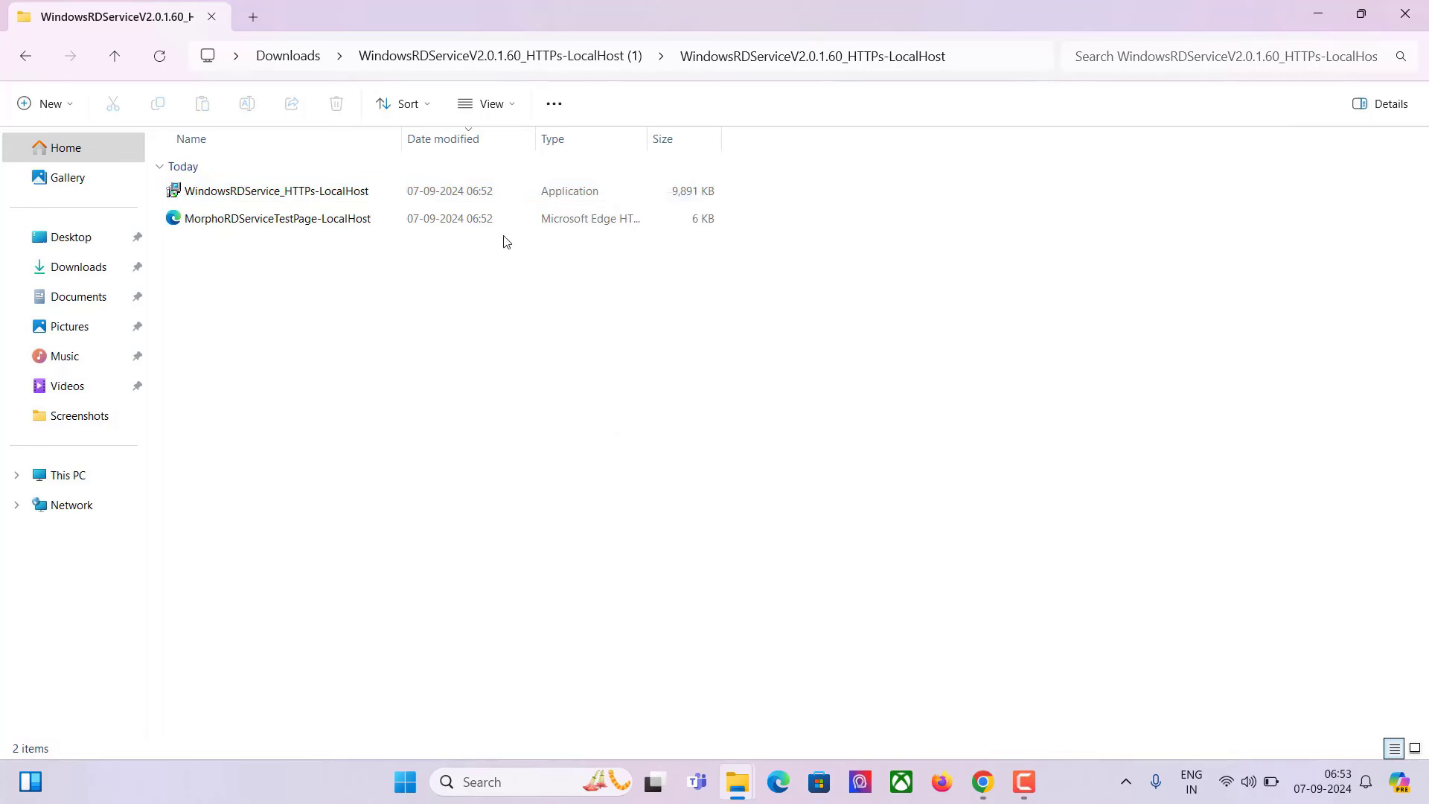
pyautogui.rightClick(506, 198)
pyautogui.click(455, 191)
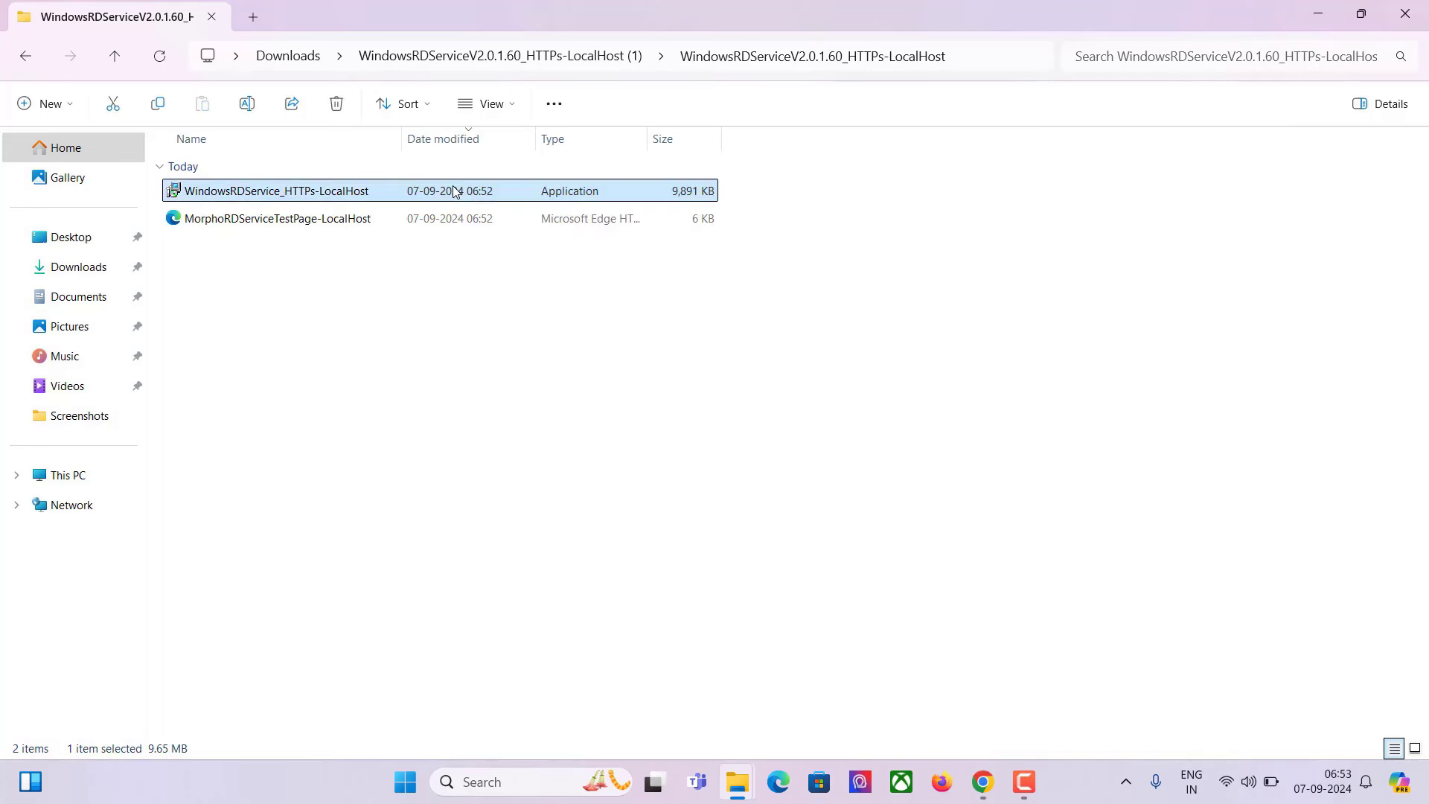
pyautogui.rightClick(455, 192)
pyautogui.click(581, 309)
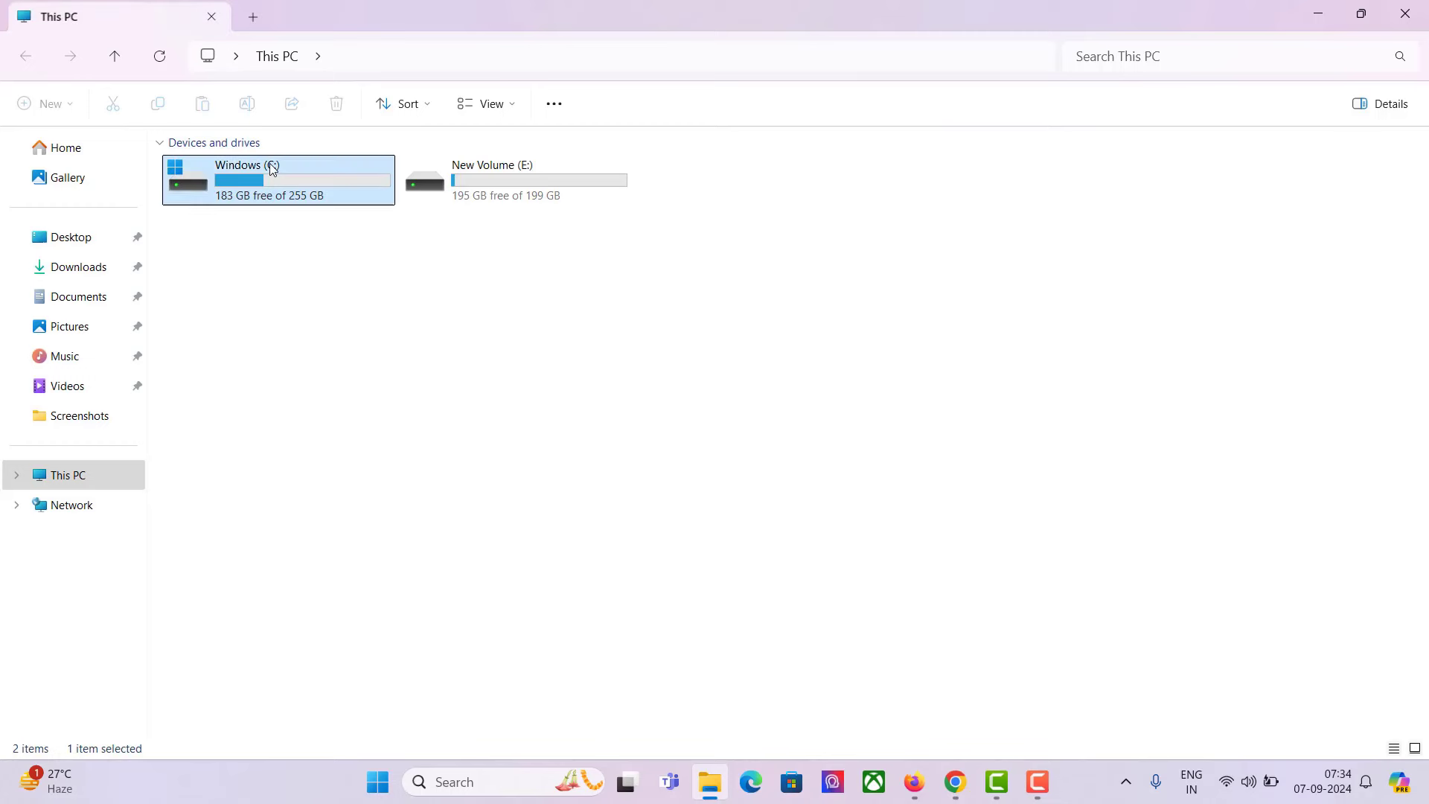
# - Open the ConfigSettings file from the MorphoRdServiceL0Soft folder on the Windows (C:) drive in a maximized Notepad window
pyautogui.doubleClick(269, 163)
pyautogui.click(403, 199)
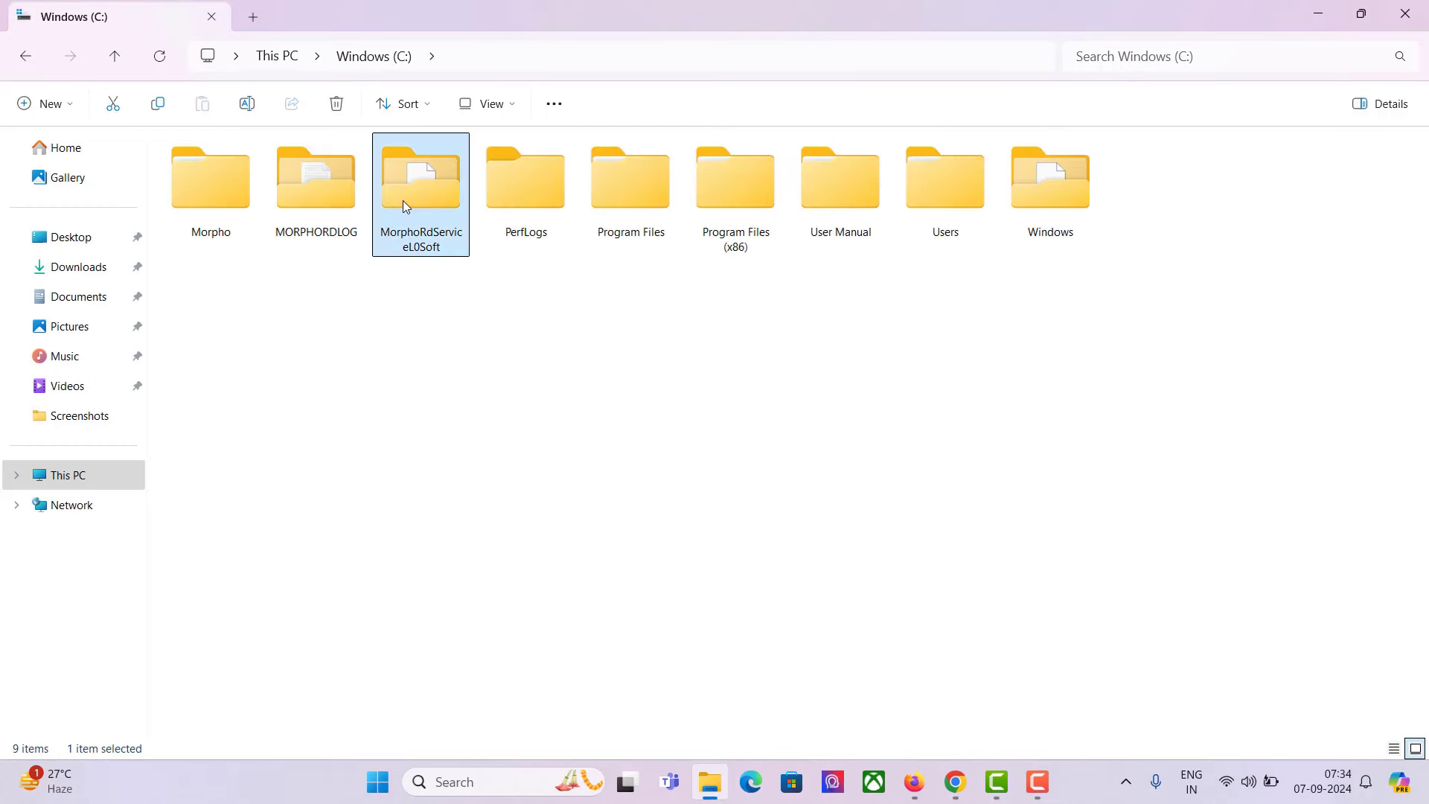
pyautogui.doubleClick(403, 199)
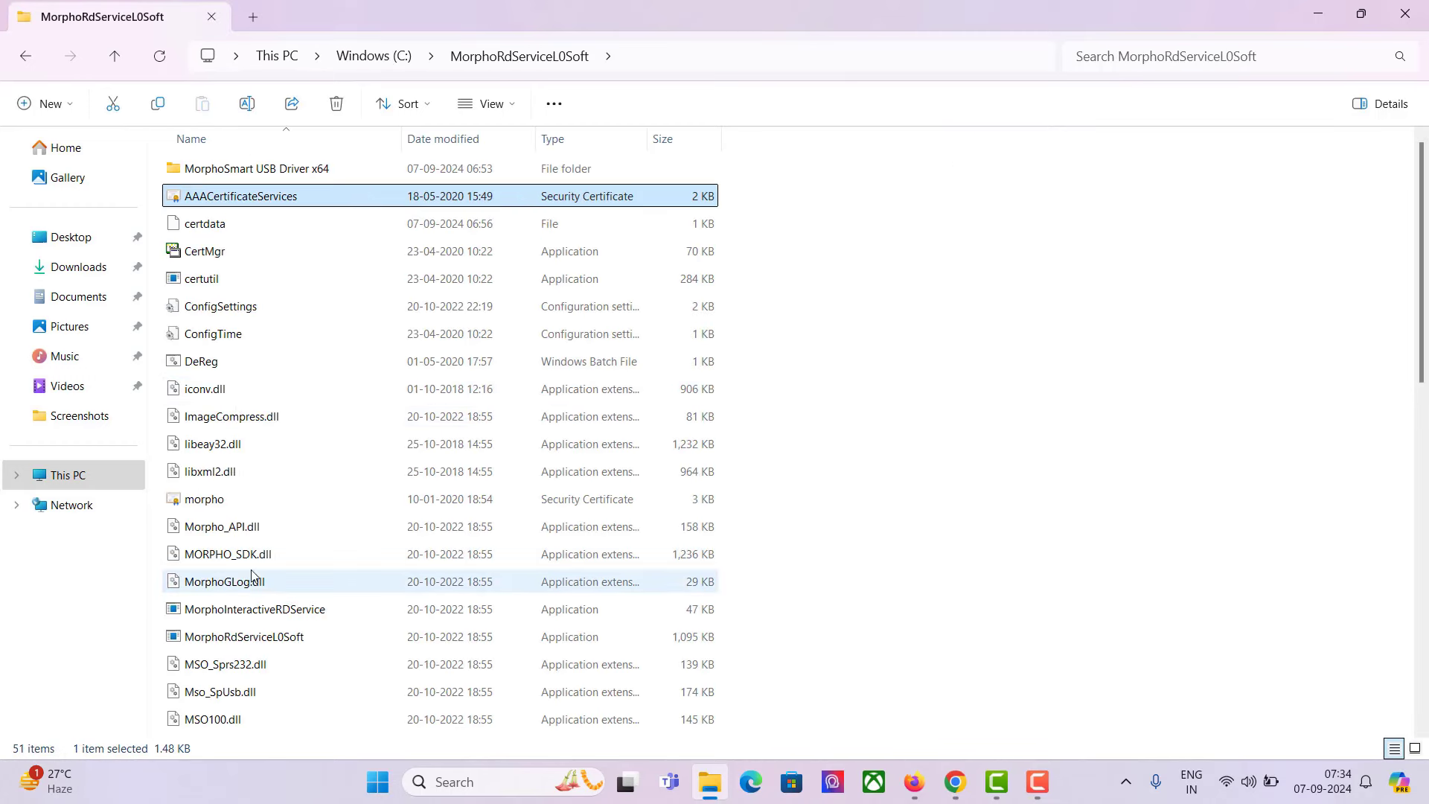
pyautogui.doubleClick(221, 307)
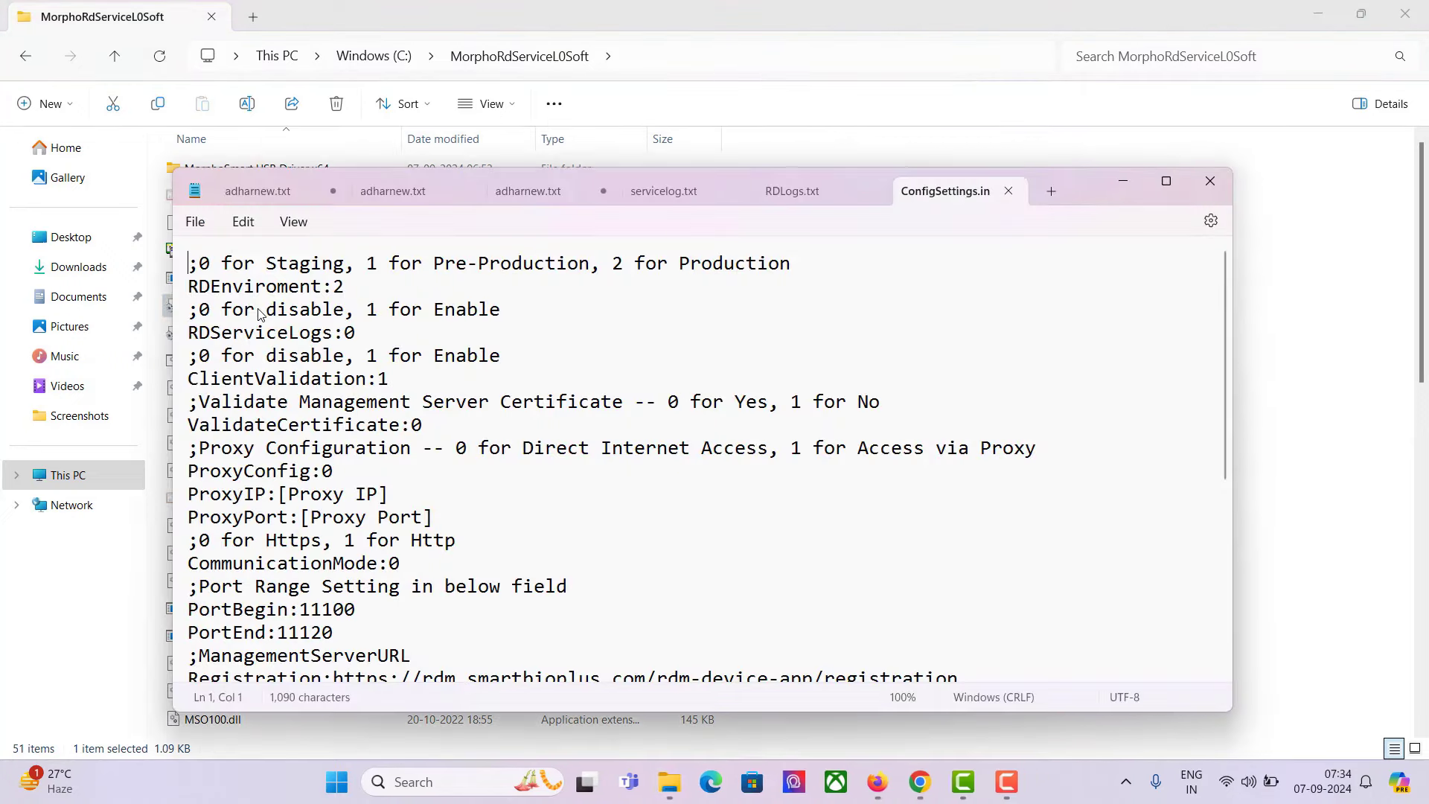
pyautogui.click(1164, 182)
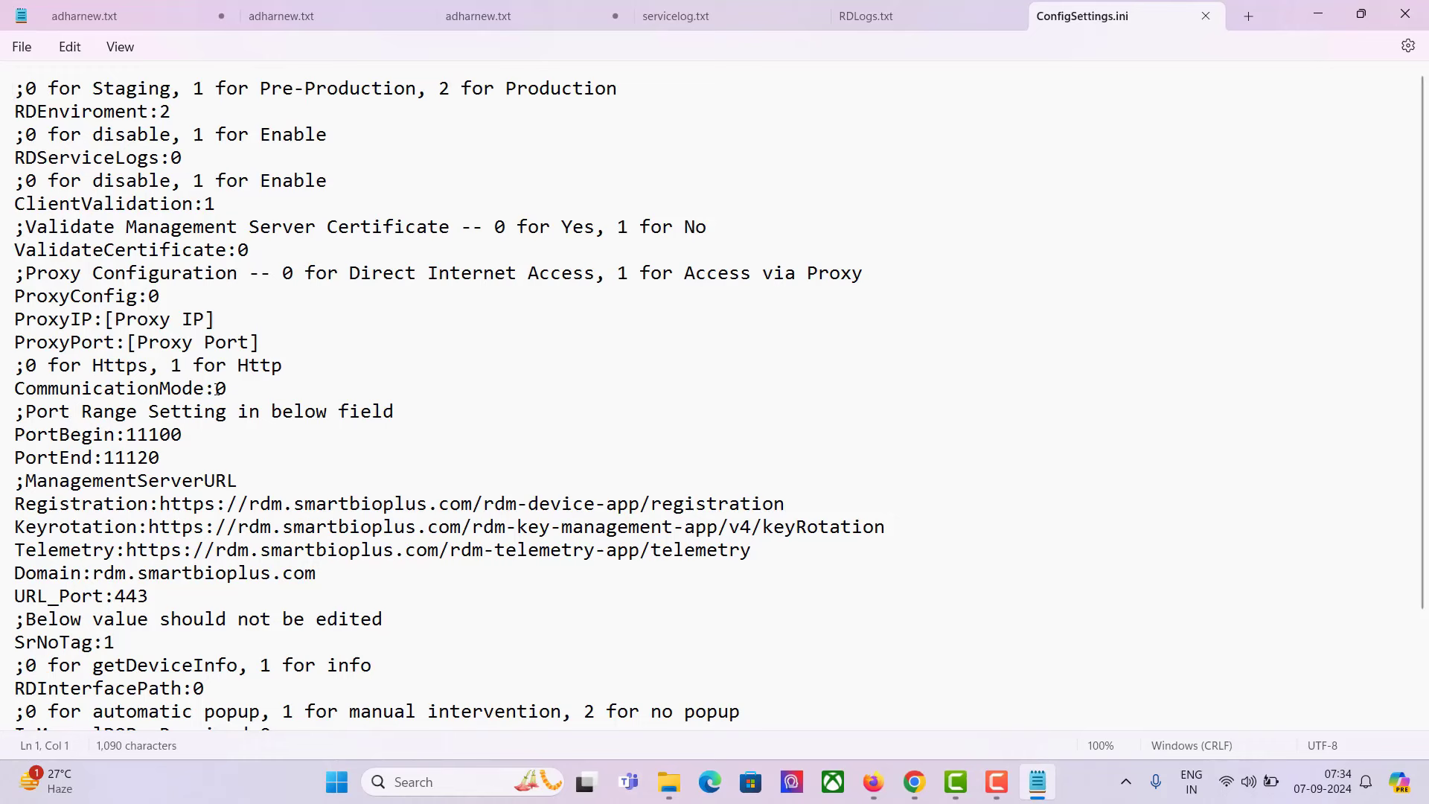
# - Set CommunicationMode to 1 in ConfigSettings.ini, save the file, and close Notepad and the folder window
pyautogui.click(31, 391)
pyautogui.tripleClick(223, 390)
pyautogui.click(227, 390)
pyautogui.doubleClick(223, 390)
pyautogui.write('1')
pyautogui.hotkey('ctrl', 's')
pyautogui.click(21, 46)
pyautogui.click(40, 172)
pyautogui.click(1404, 13)
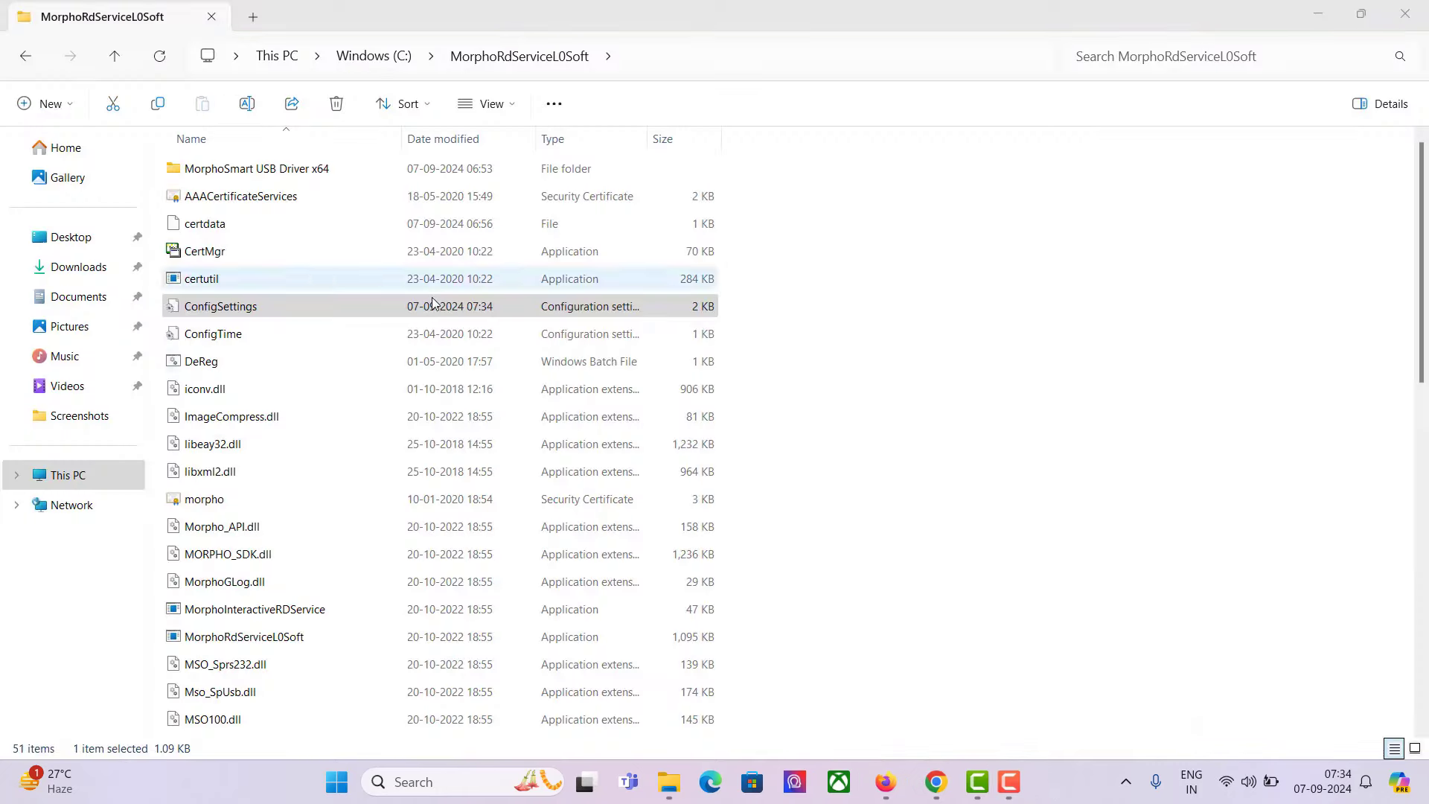
pyautogui.click(1409, 14)
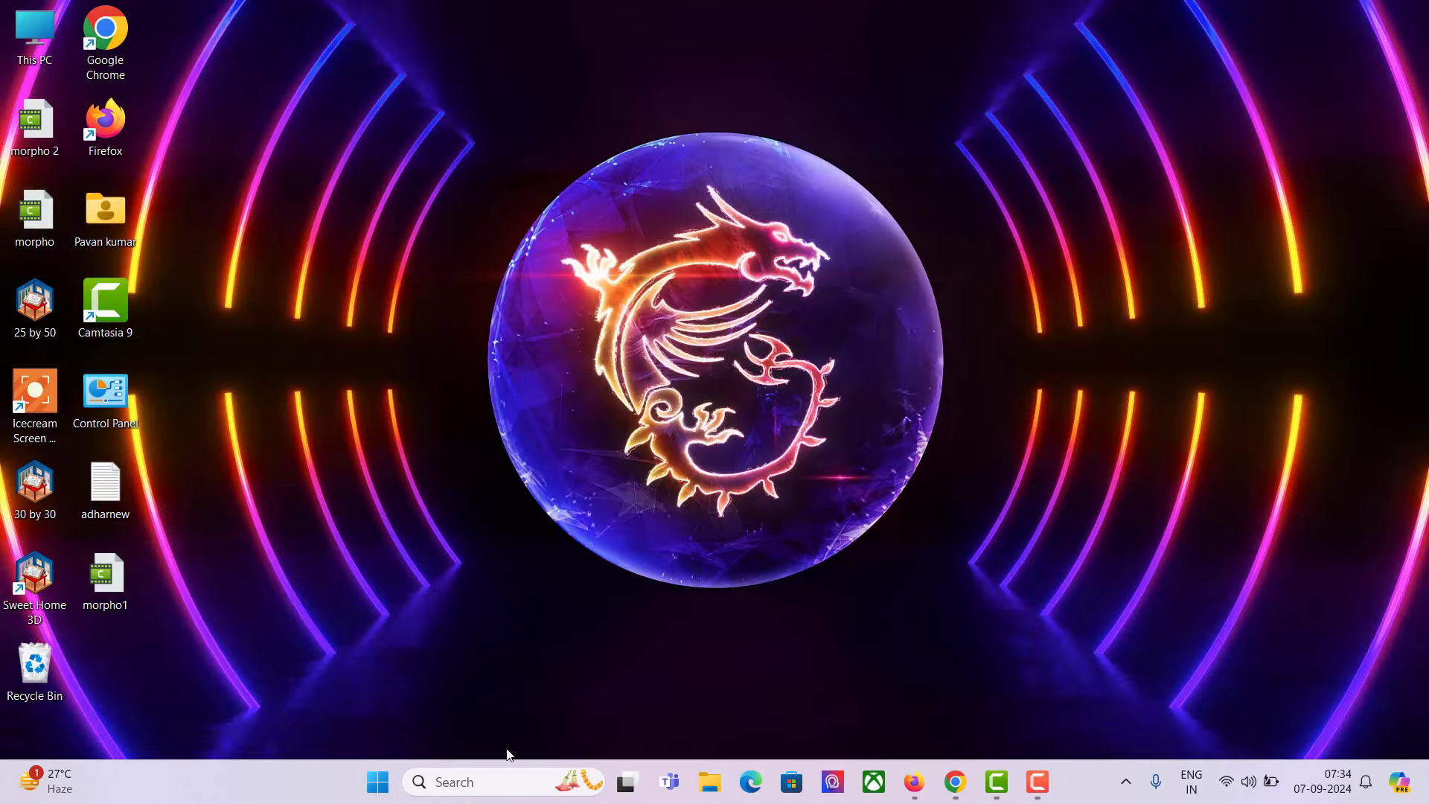
# - Open the Windows Services console, restart the Morpho RD Service, and dismiss its pop-up window
pyautogui.click(474, 780)
pyautogui.write('serv')
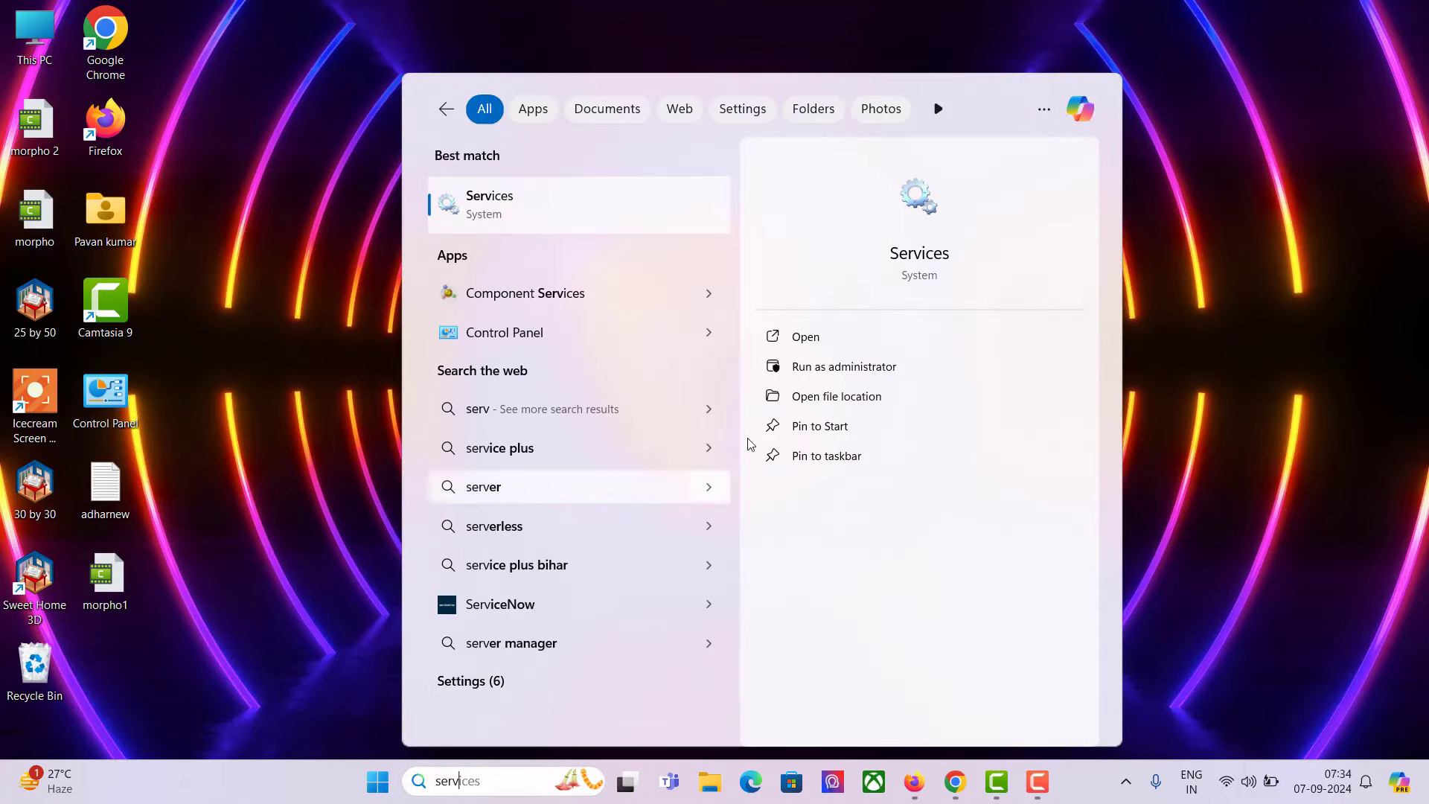
pyautogui.click(845, 338)
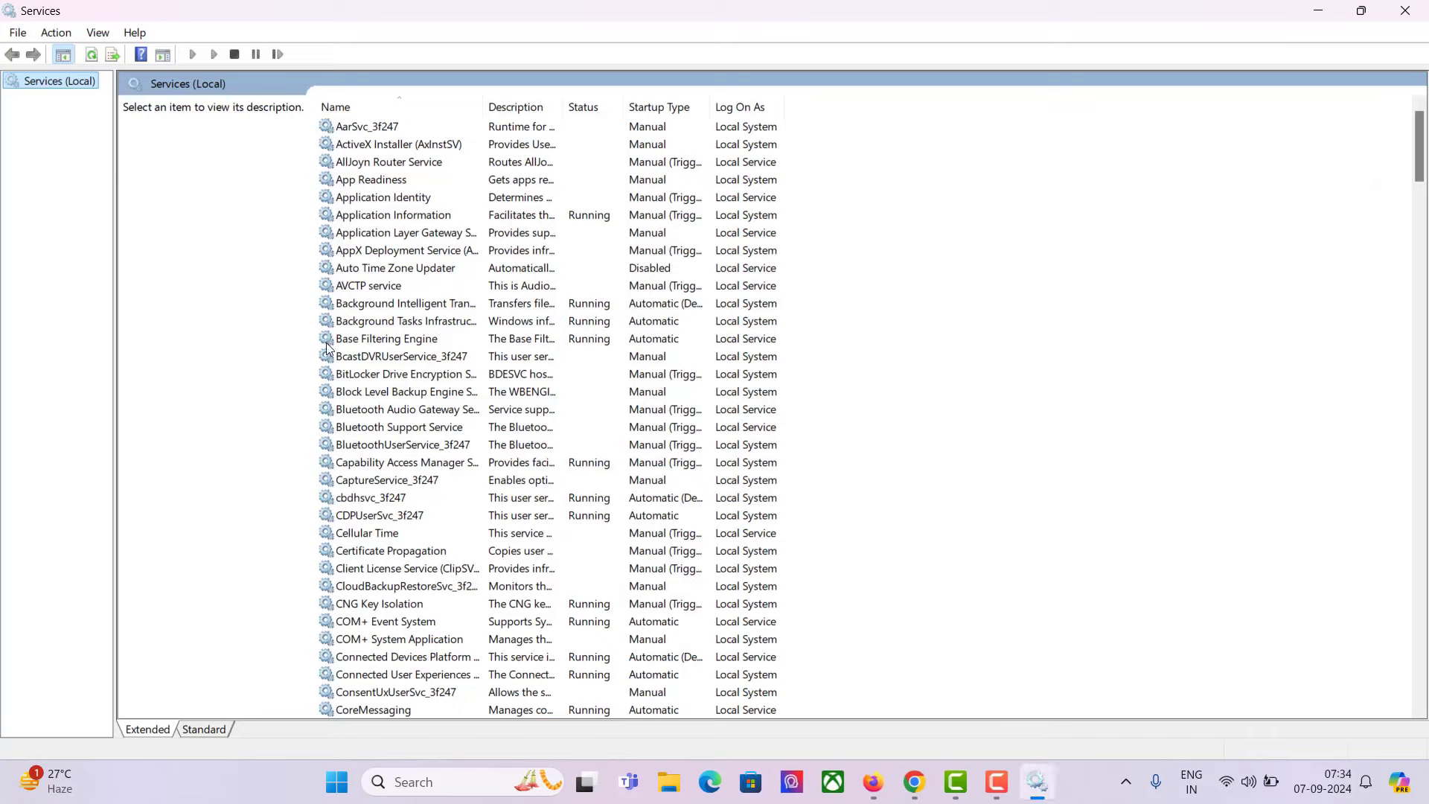
pyautogui.scroll(-9, 456, 495)
pyautogui.scroll(-20, 456, 494)
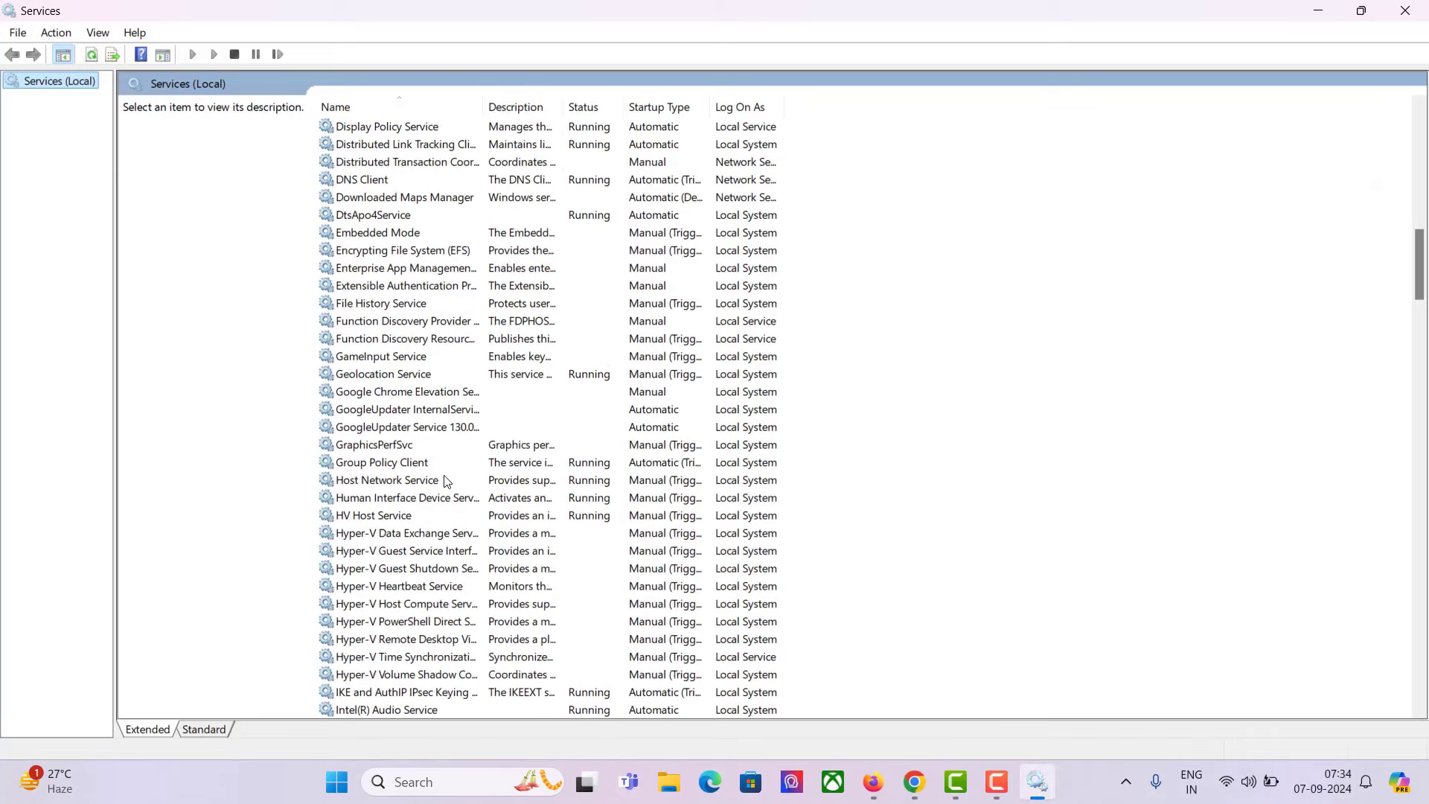
pyautogui.scroll(-1, 444, 478)
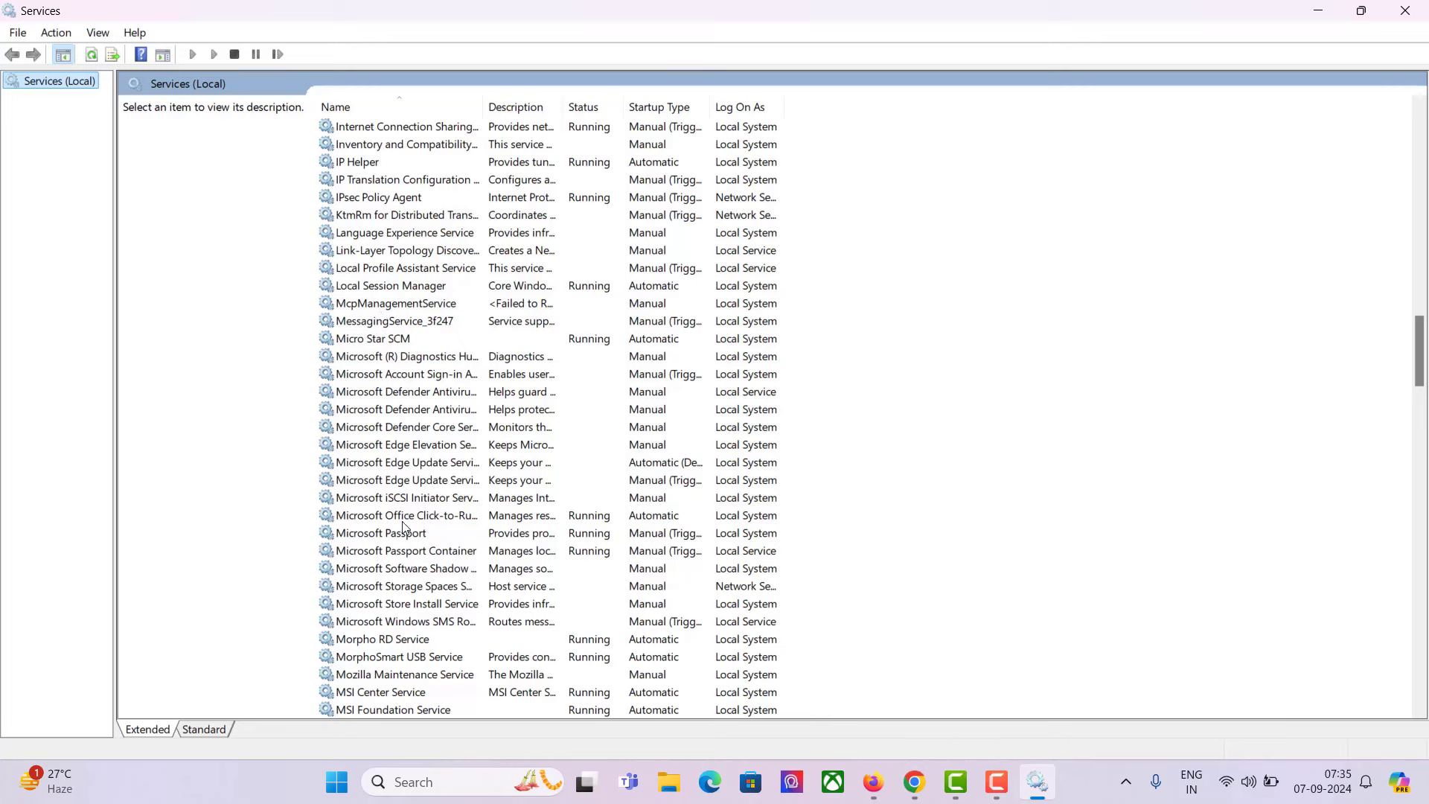
pyautogui.click(357, 641)
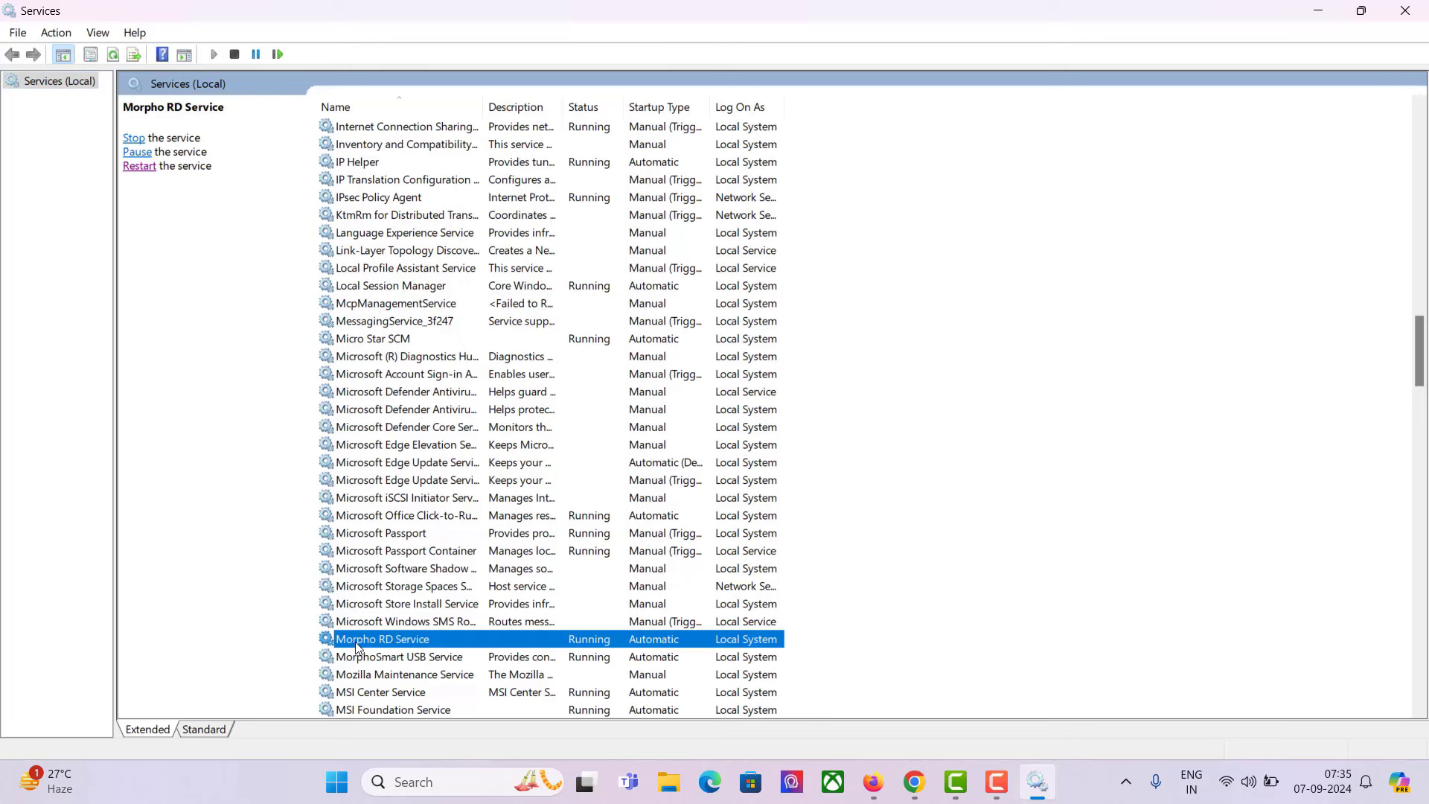
pyautogui.click(139, 166)
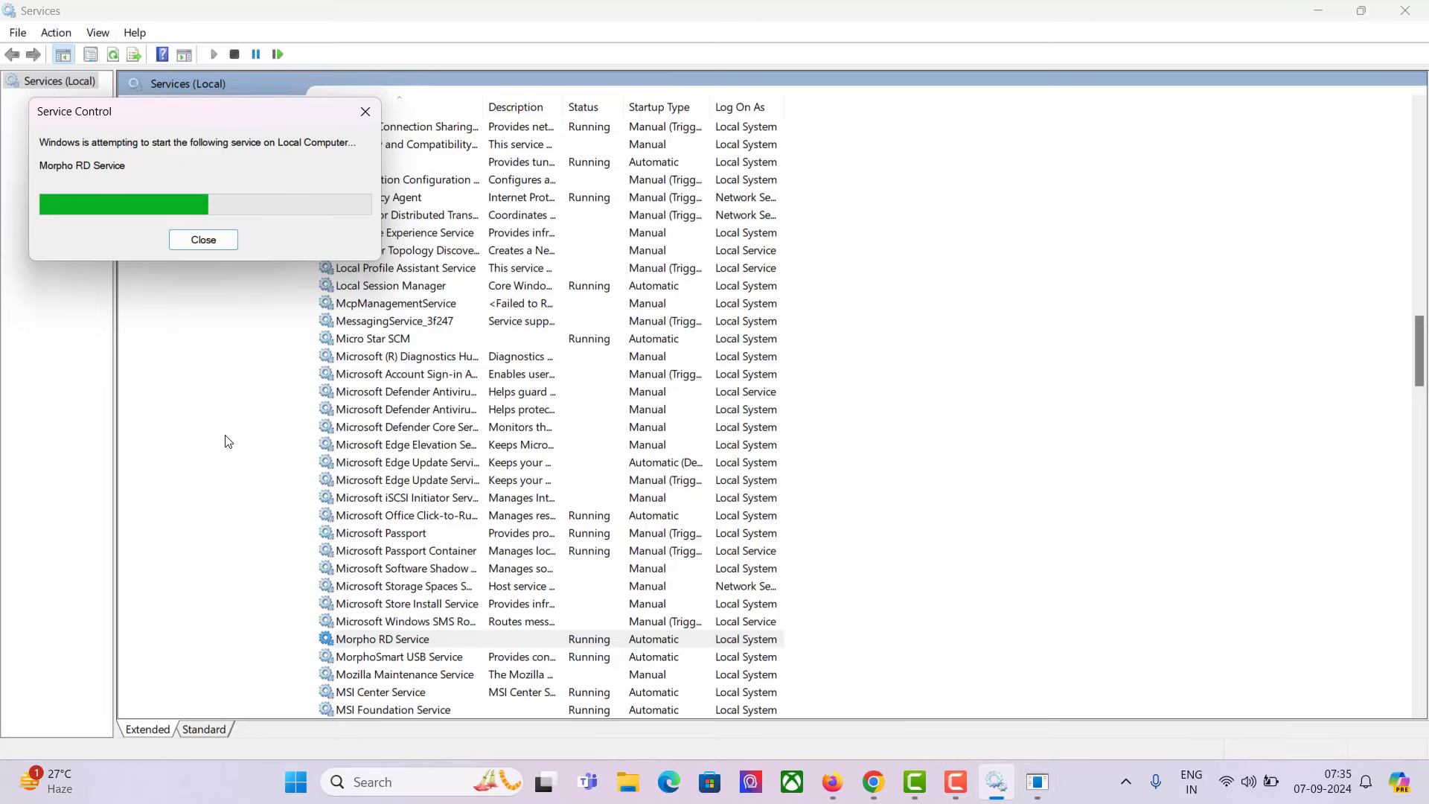
pyautogui.click(1030, 789)
pyautogui.click(814, 450)
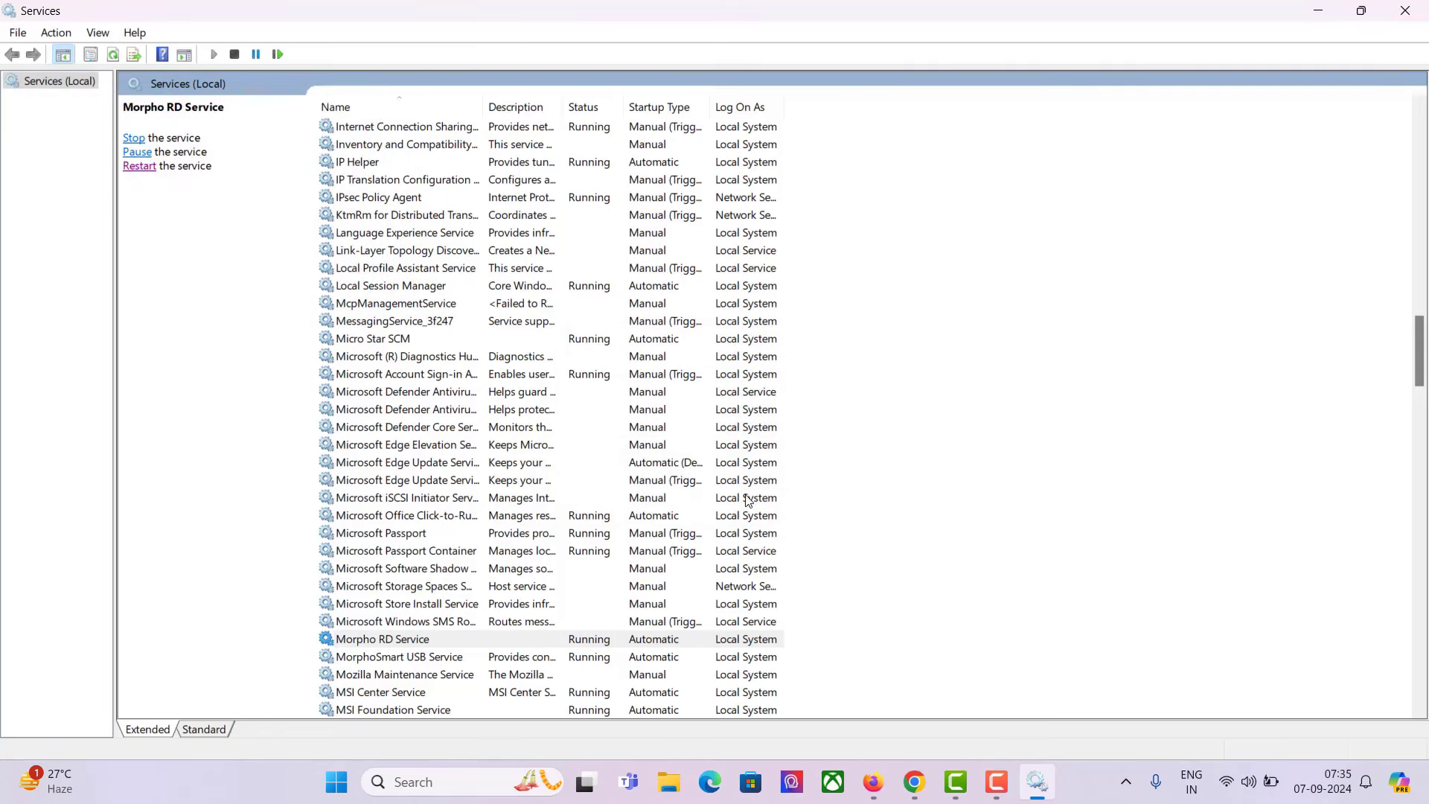
# - Stop the MorphoSmart USB Service in the list of local services
pyautogui.click(378, 658)
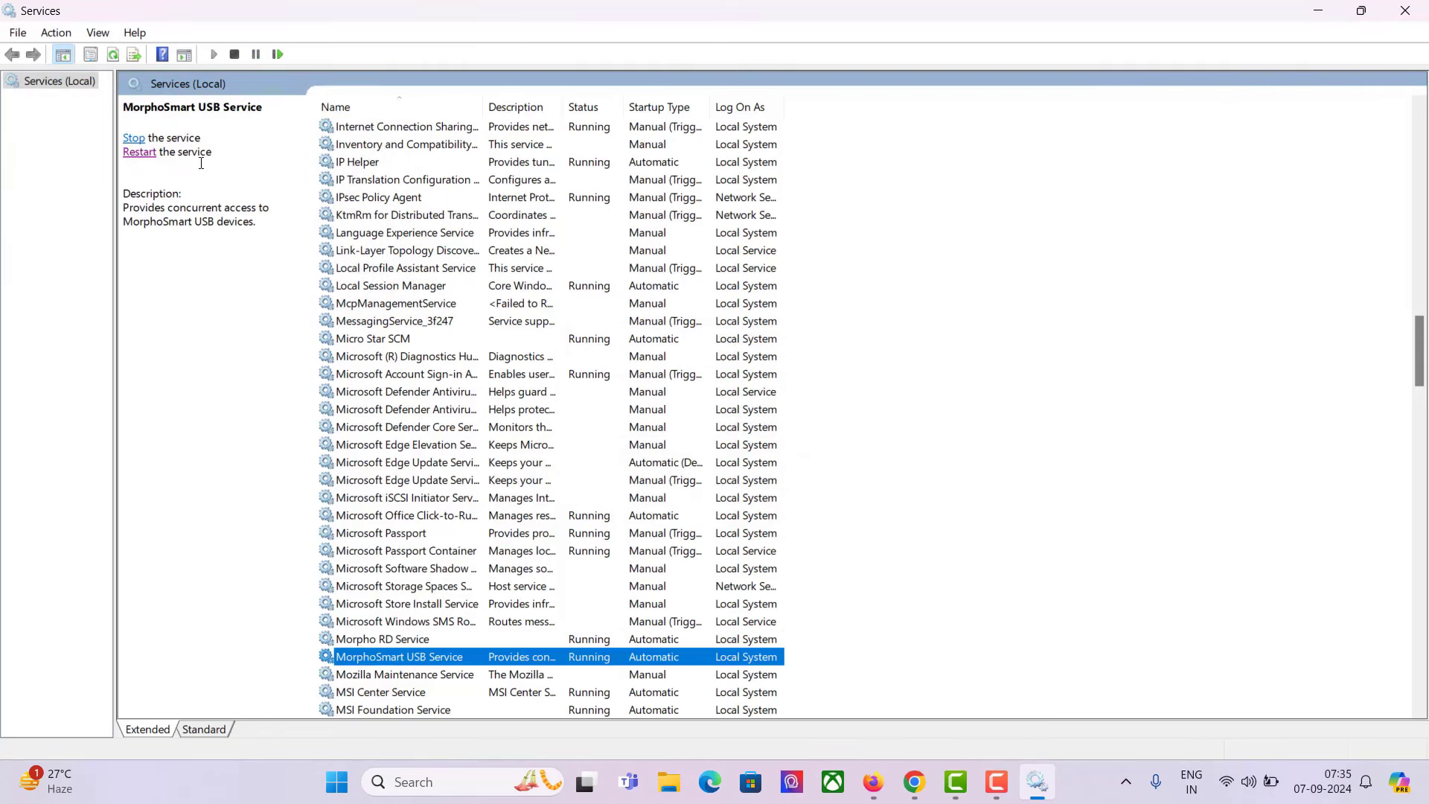
pyautogui.click(135, 139)
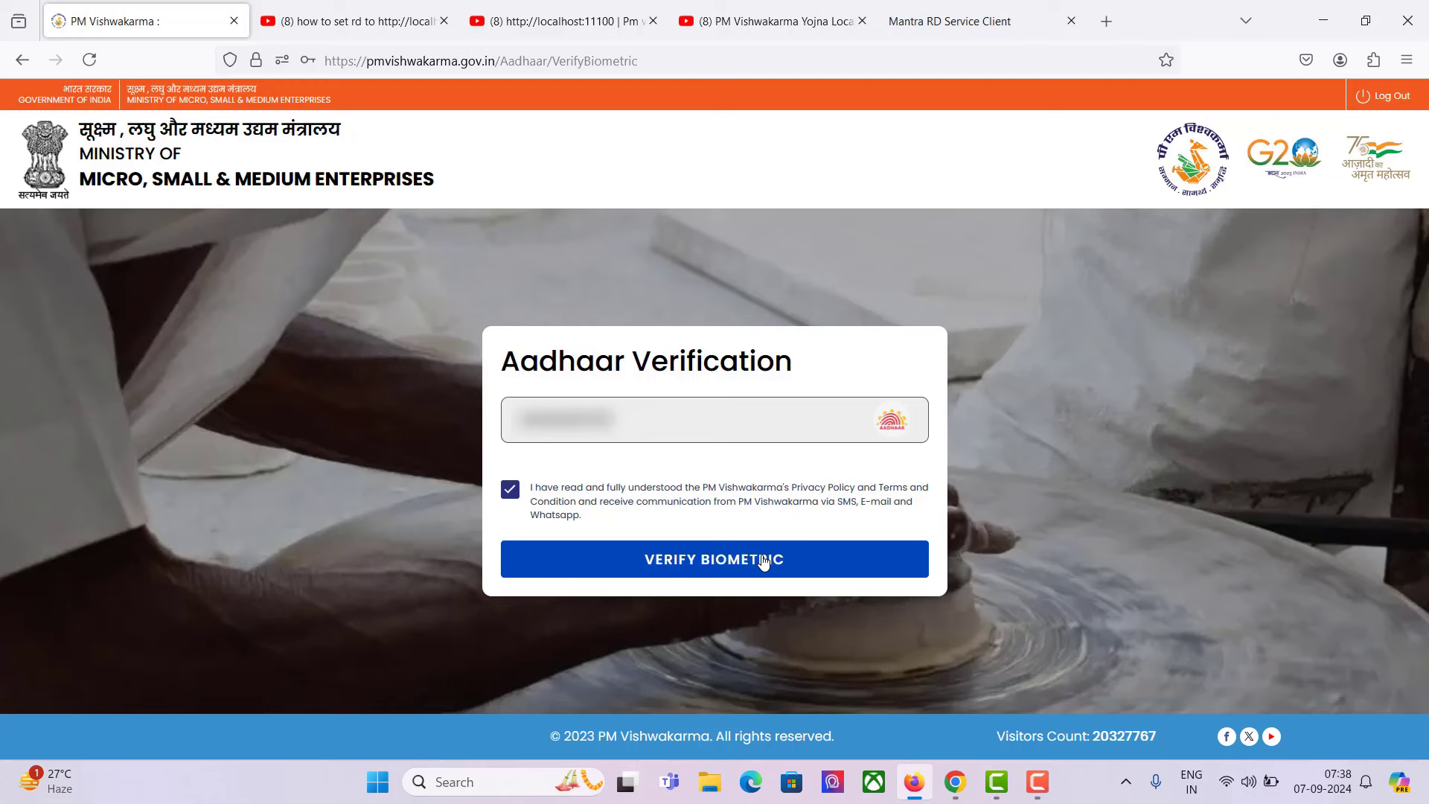
# - Start the biometric verification on the PM Vishwakarma Aadhaar Verification page in Firefox
pyautogui.click(763, 562)
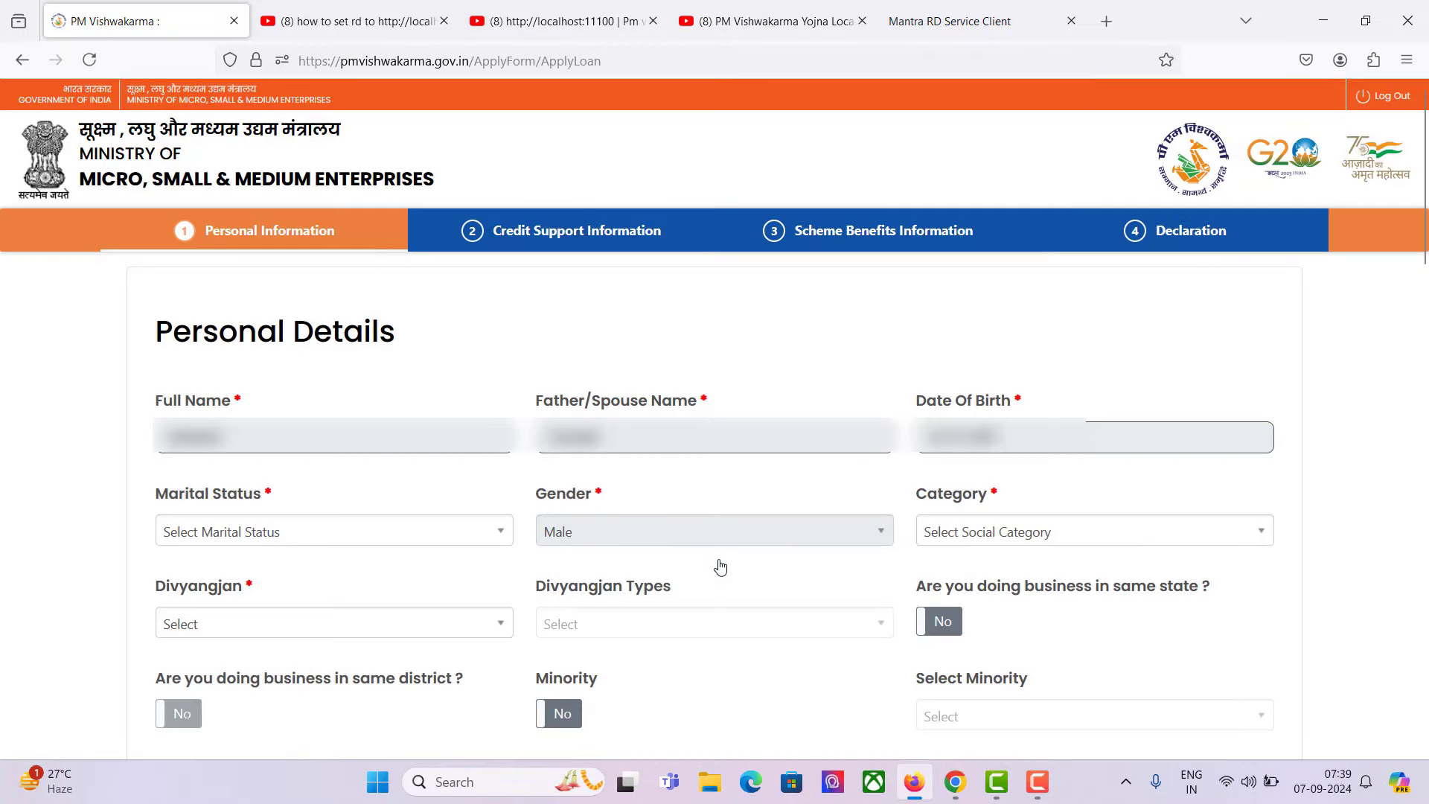
pyautogui.click(1033, 786)
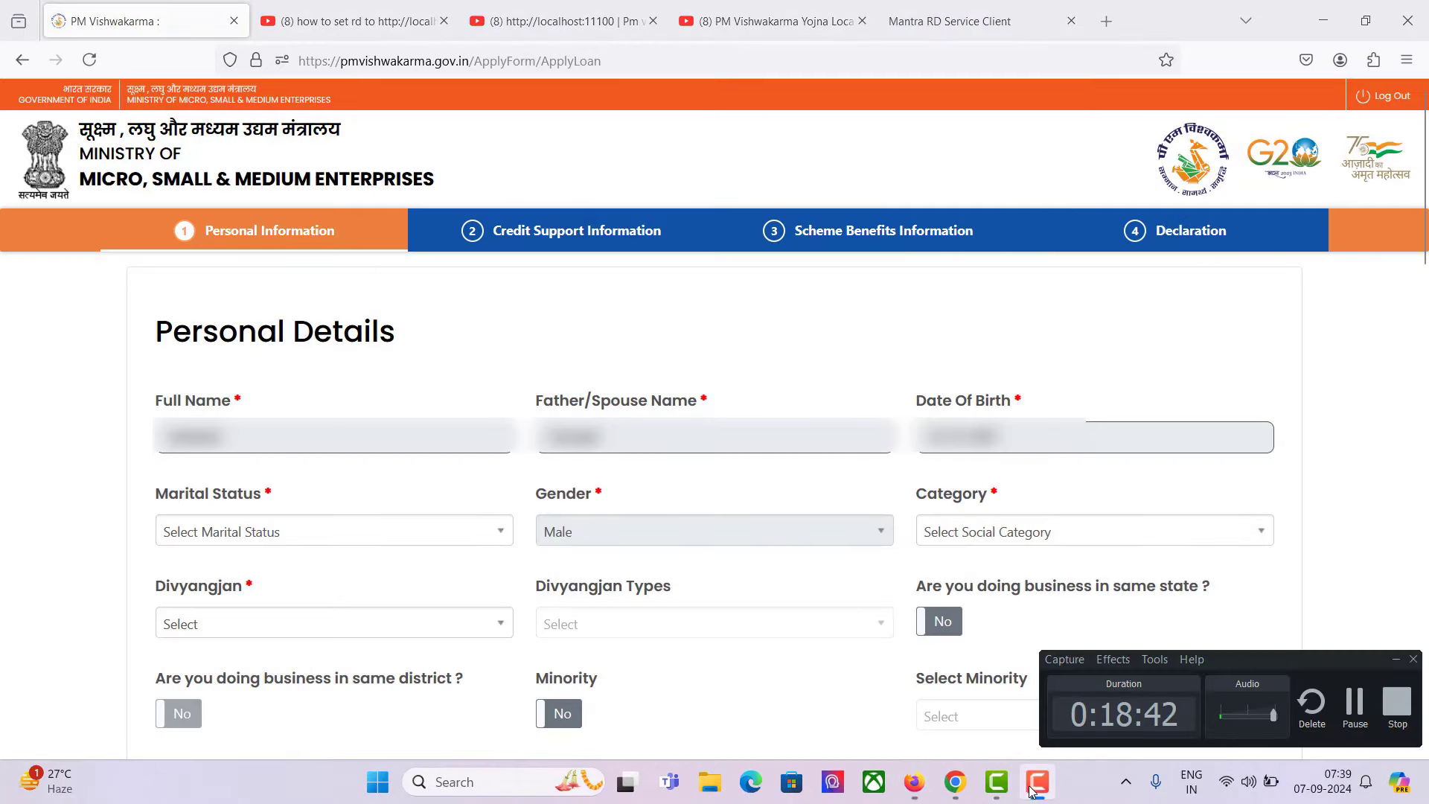
pyautogui.click(1393, 661)
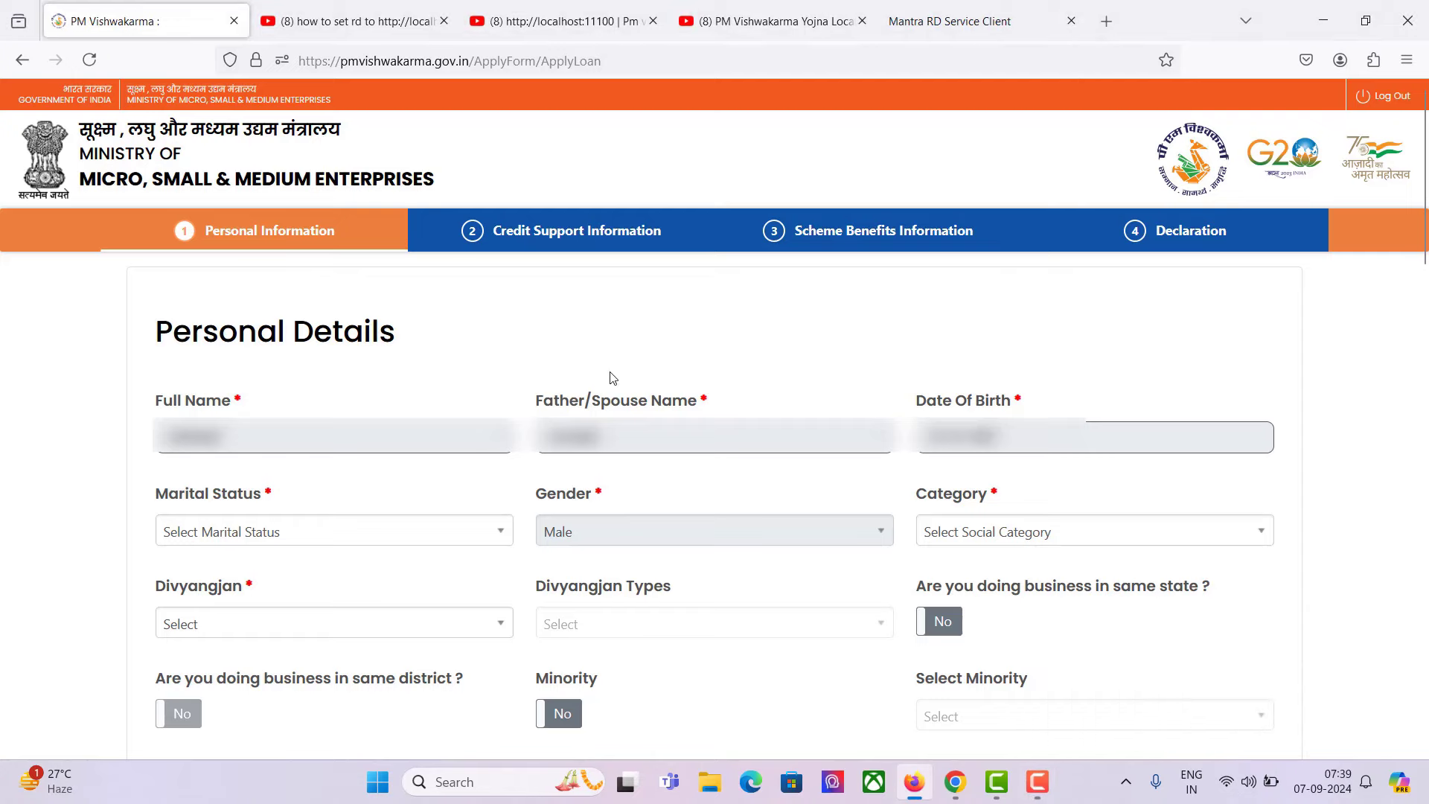